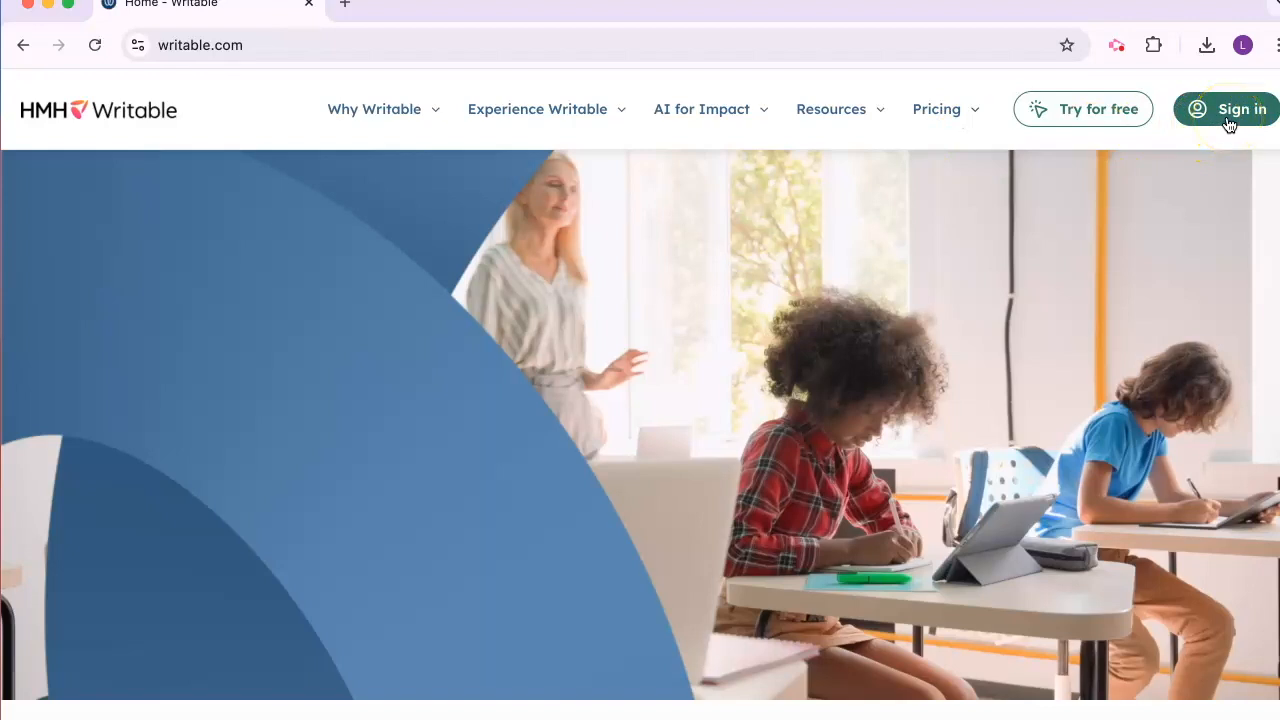
Sign in to Writable and view the Explore, Create and My Classes pages
left_click(1228, 118)
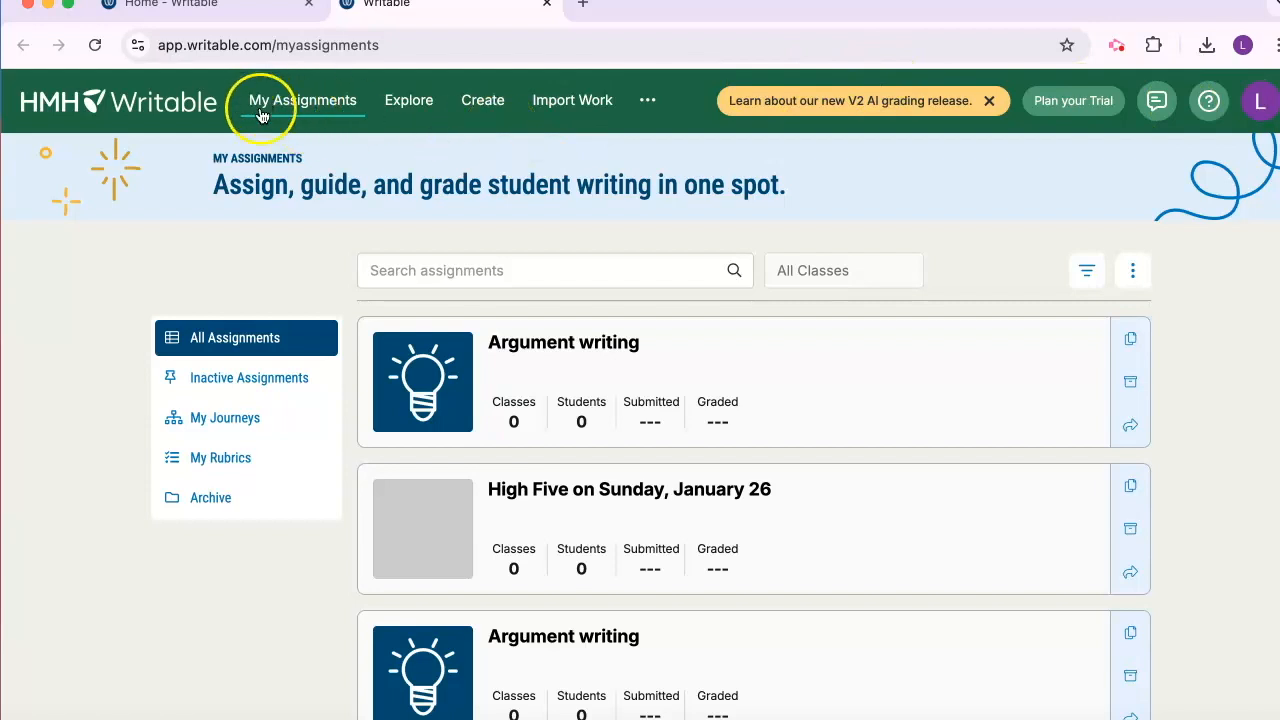
left_click(423, 112)
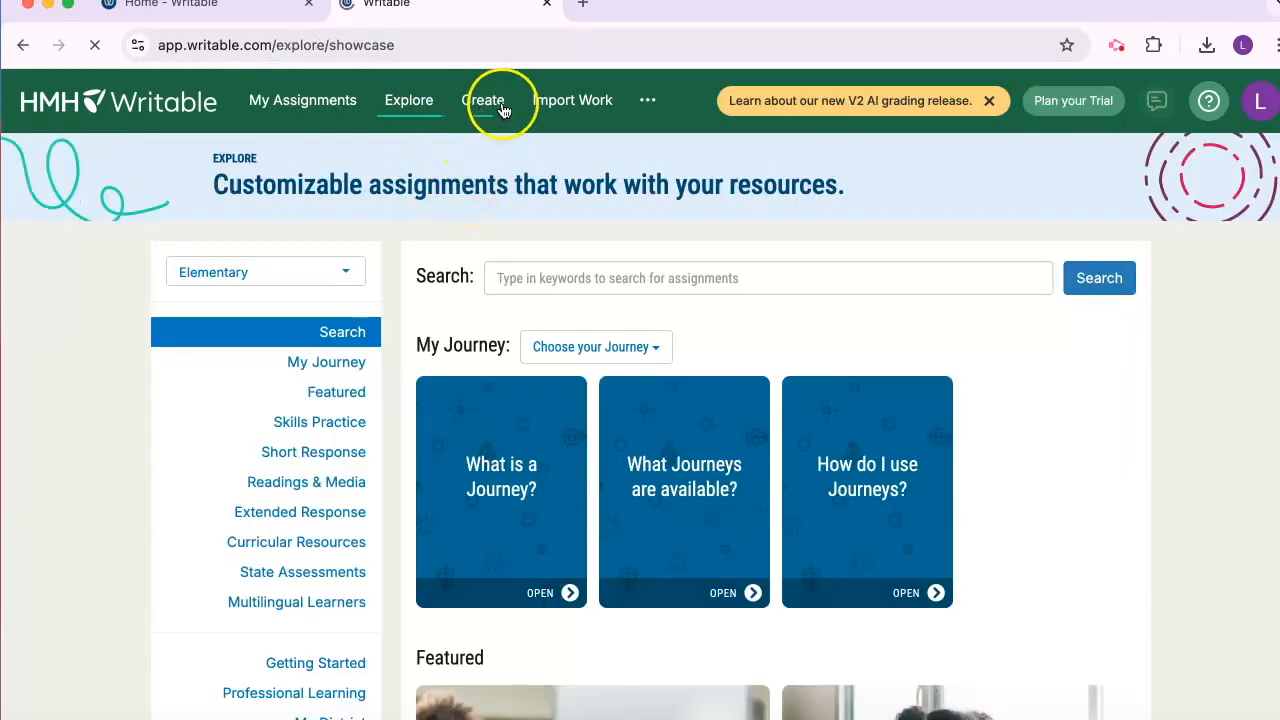
left_click(488, 104)
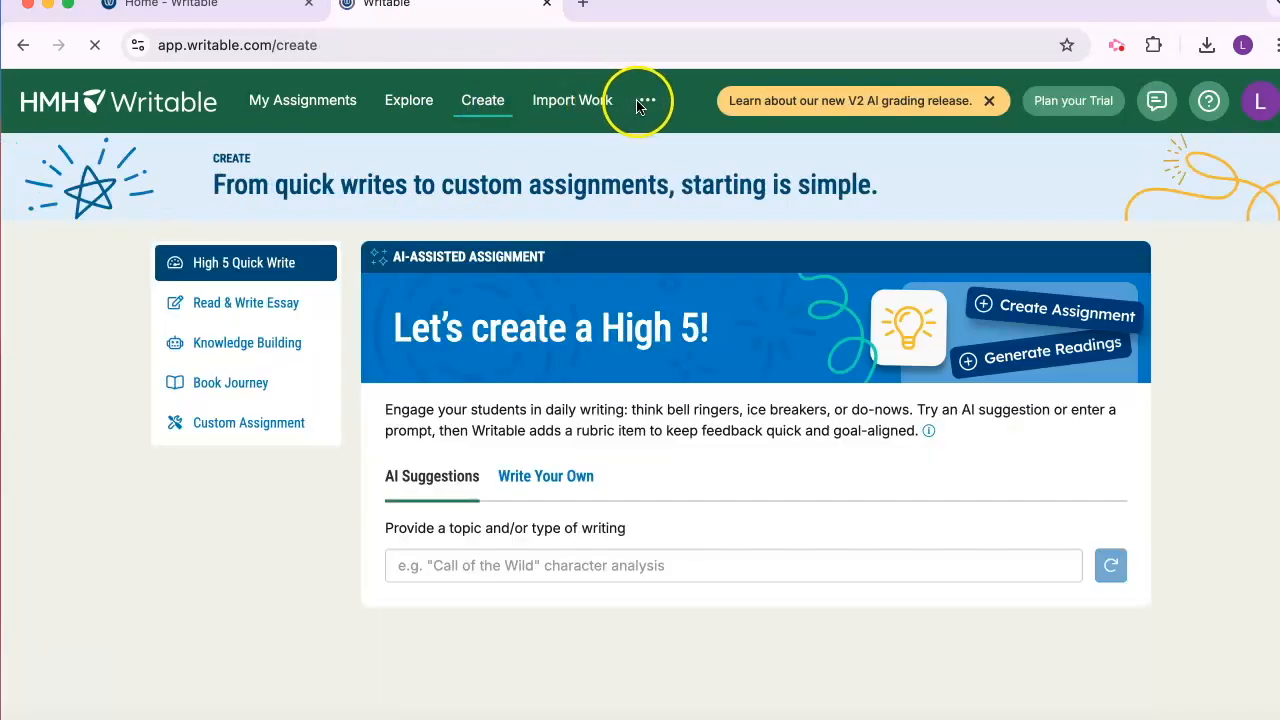
left_click(647, 100)
left_click(663, 133)
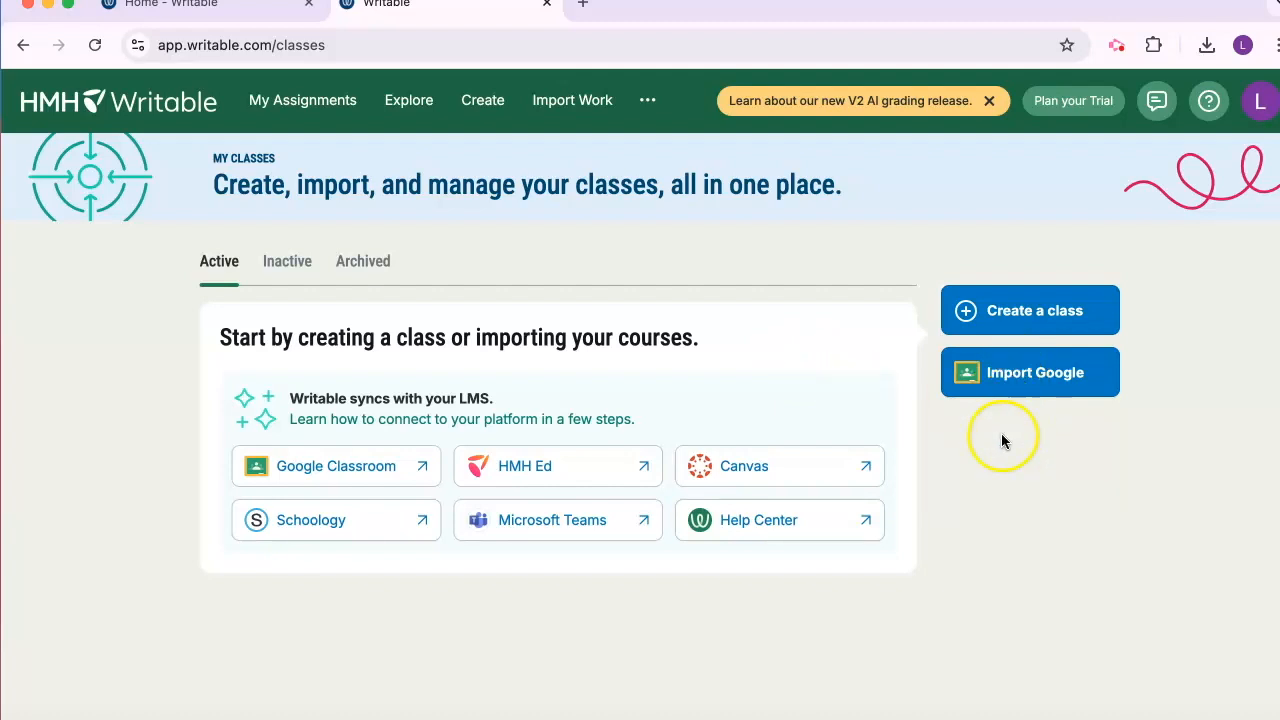
Browse the Elementary assignment library on the Explore page, from the Journeys through Skills Practice and Readings & Media to Multilingual Learners
left_click(403, 110)
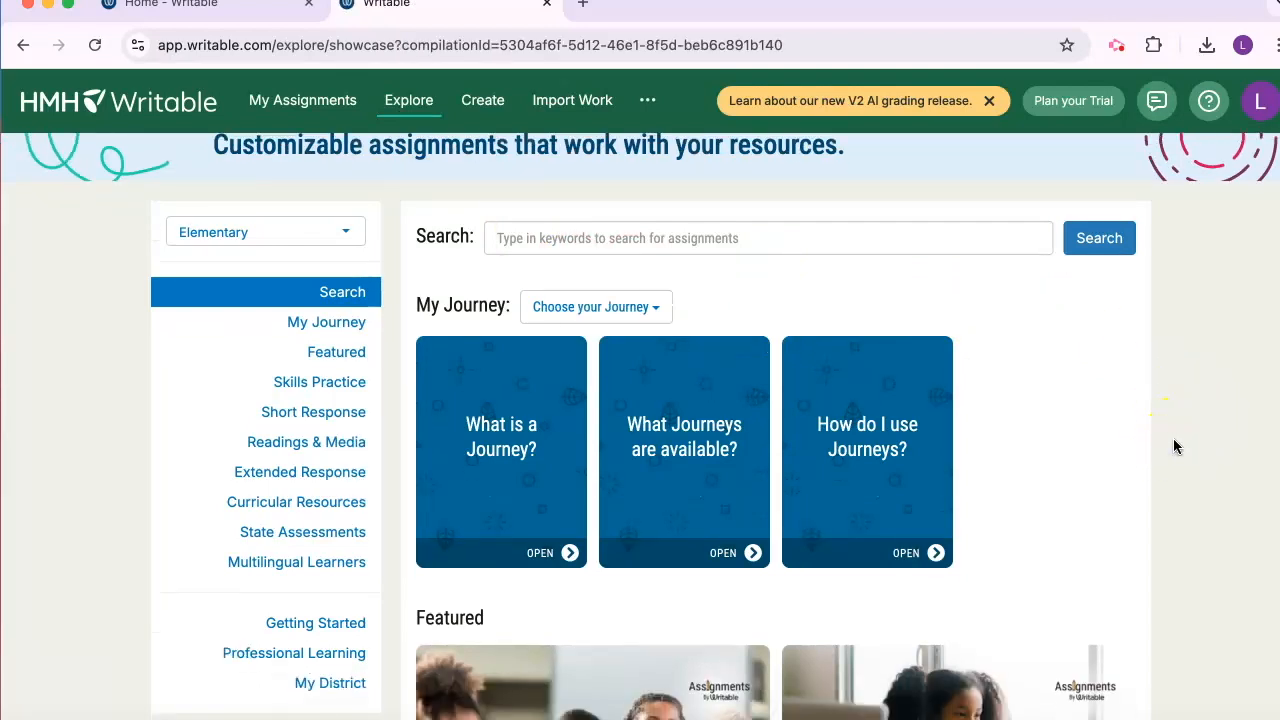
scroll(1175, 447, "down", 6)
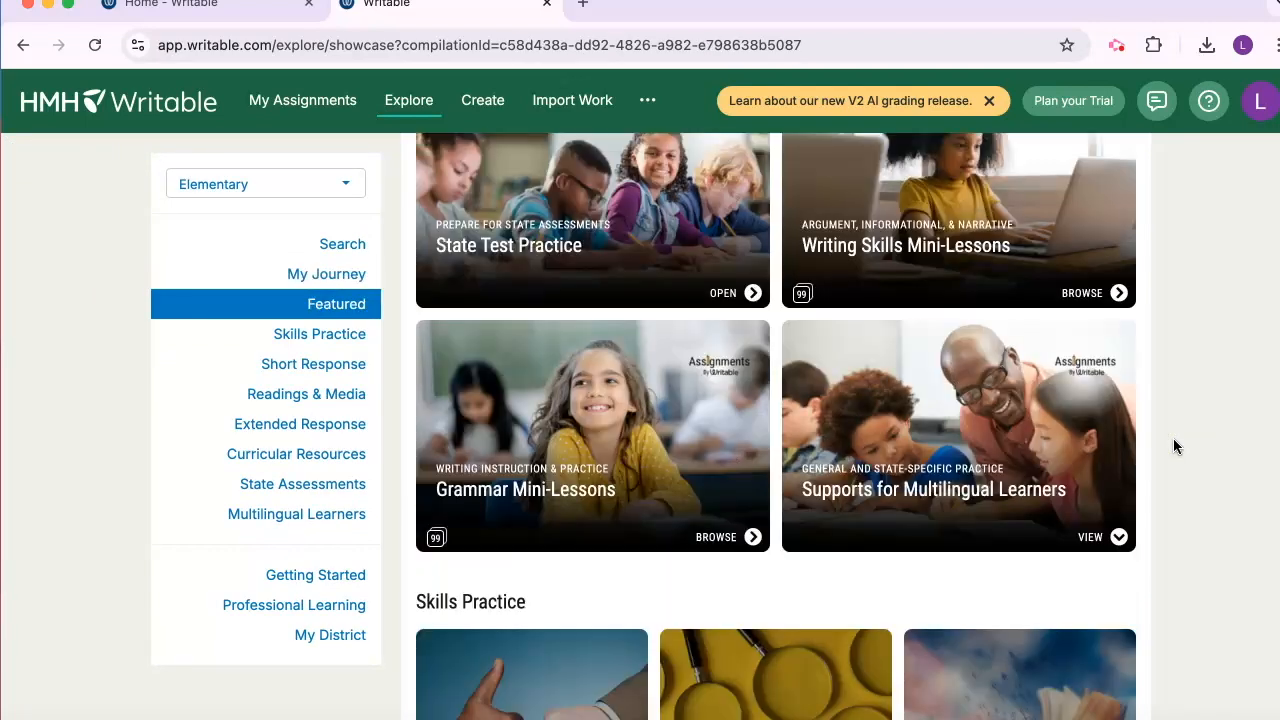
scroll(1175, 447, "down", 5)
scroll(1175, 447, "down", 1)
scroll(1175, 447, "down", 5)
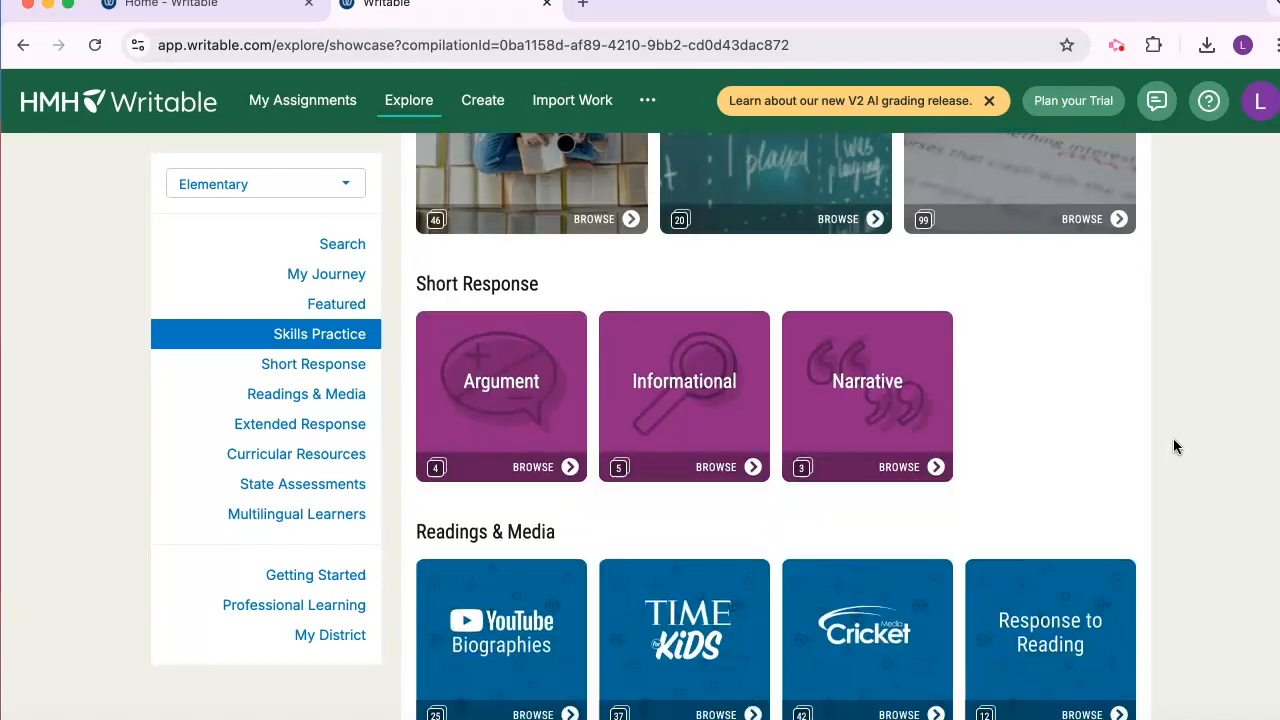
scroll(1175, 447, "down", 5)
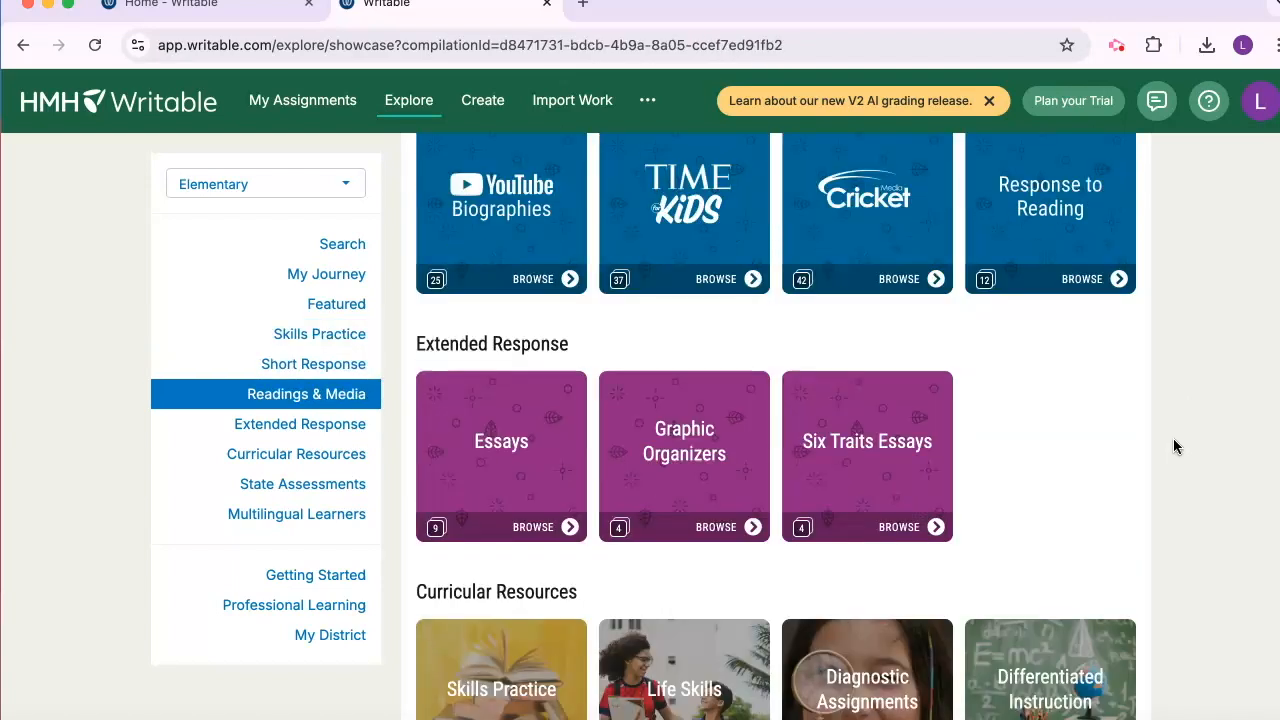
scroll(1175, 447, "down", 3)
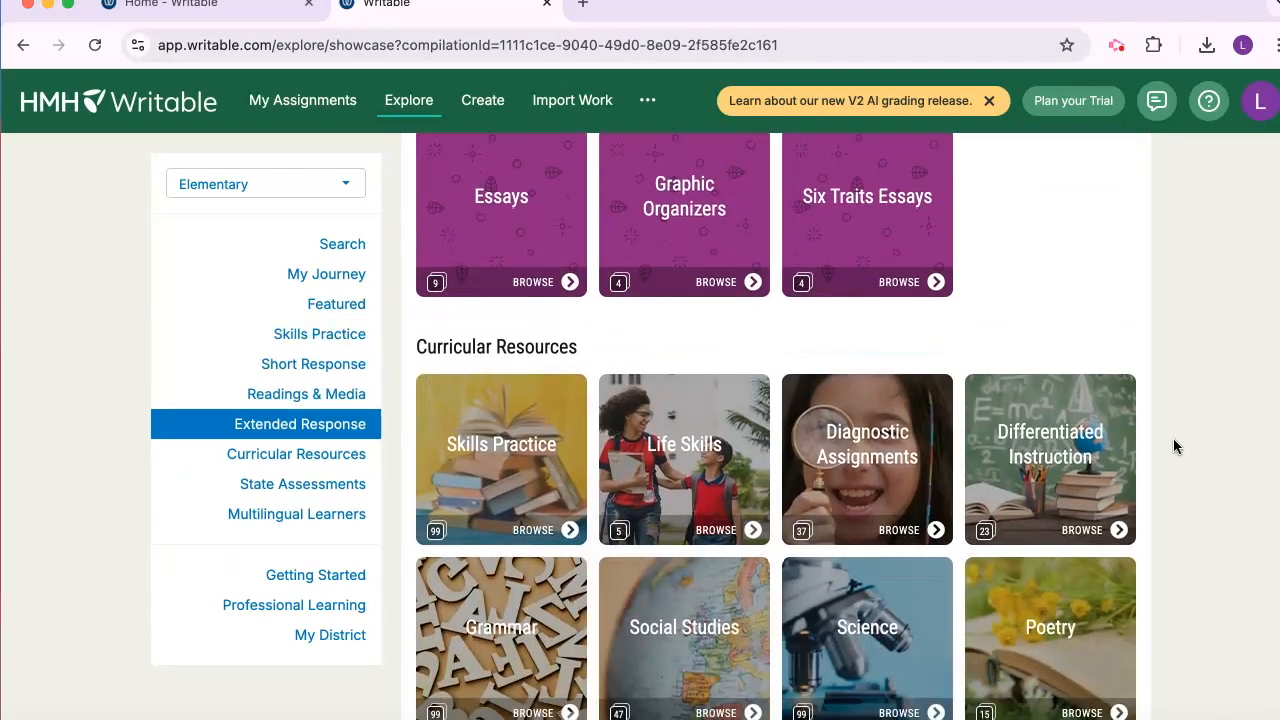
scroll(1175, 447, "down", 6)
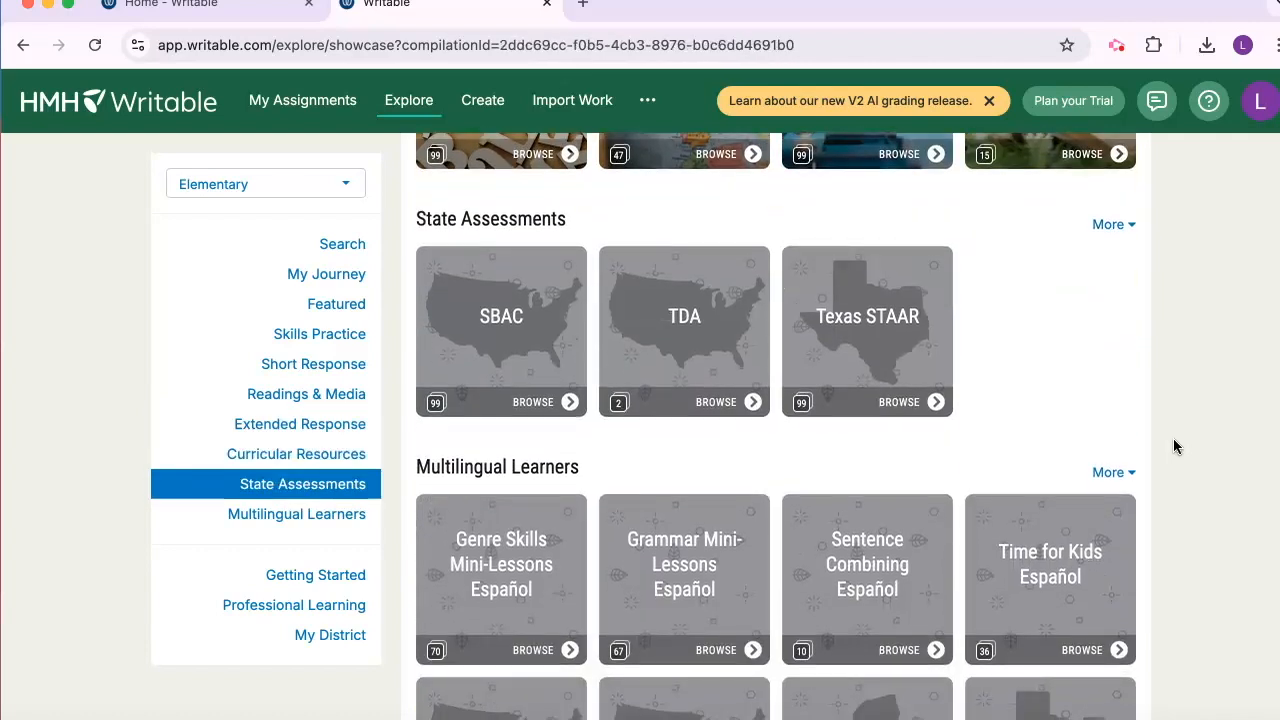
scroll(1173, 443, "down", 2)
Examine the Getting Started resources and the Professional Learning courses in the Explore library
left_click(299, 585)
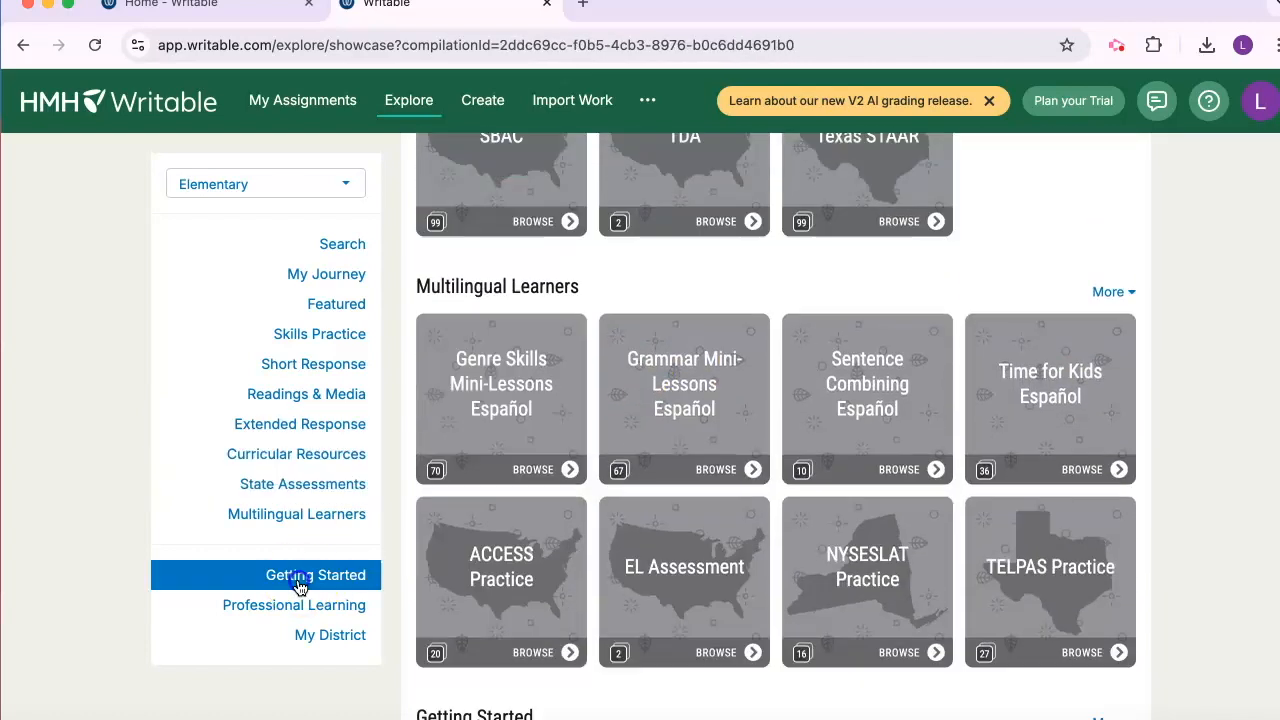
left_click(1198, 498)
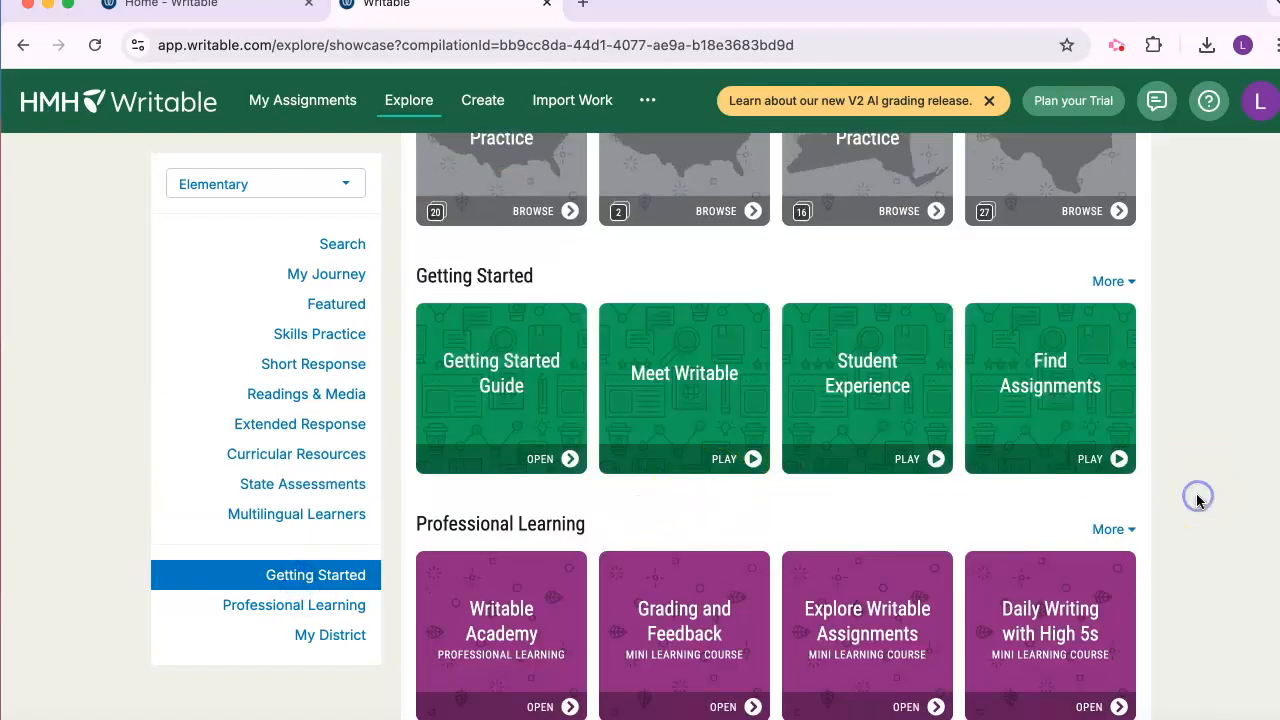
scroll(1196, 495, "down", 2)
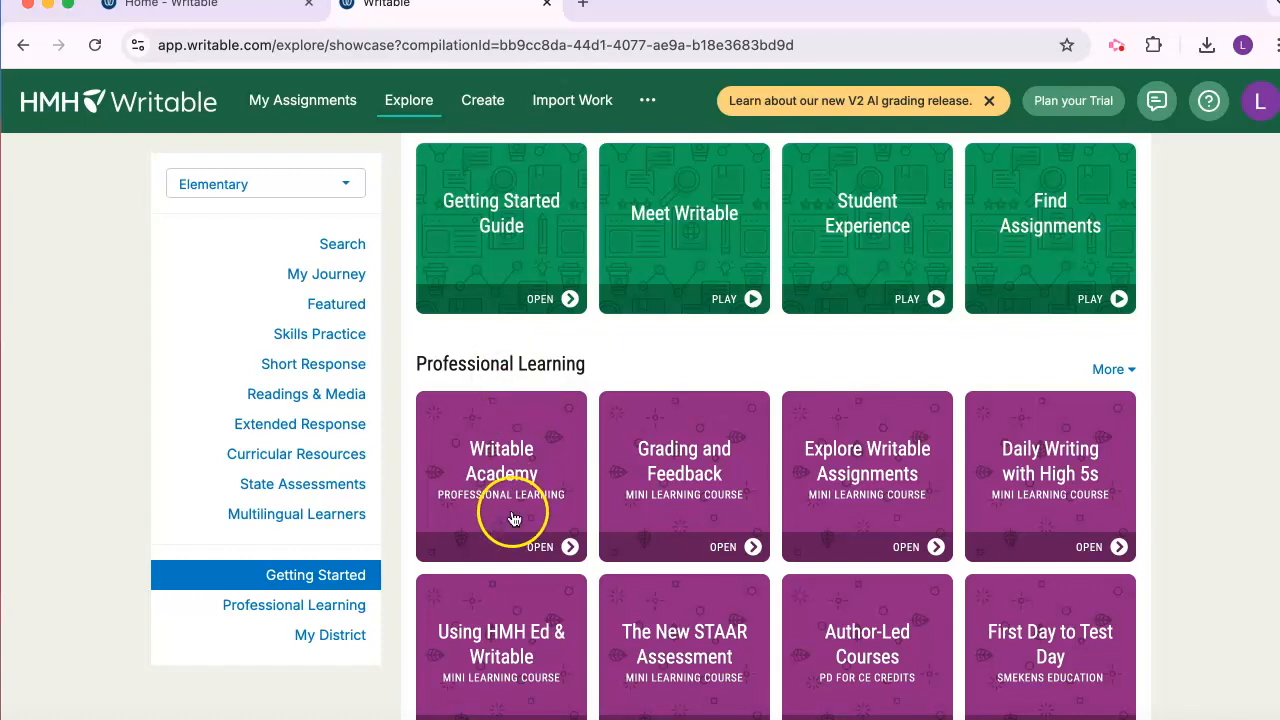
mouse_move(525, 497)
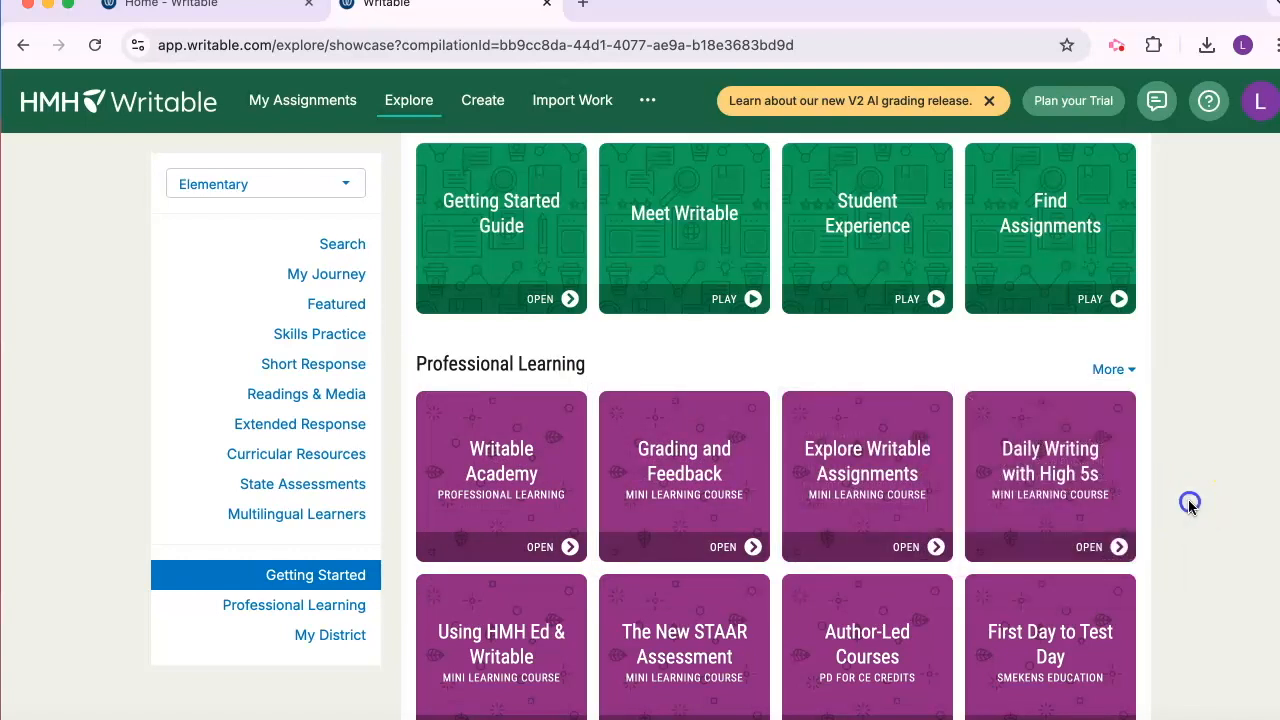
scroll(1189, 503, "up", 3)
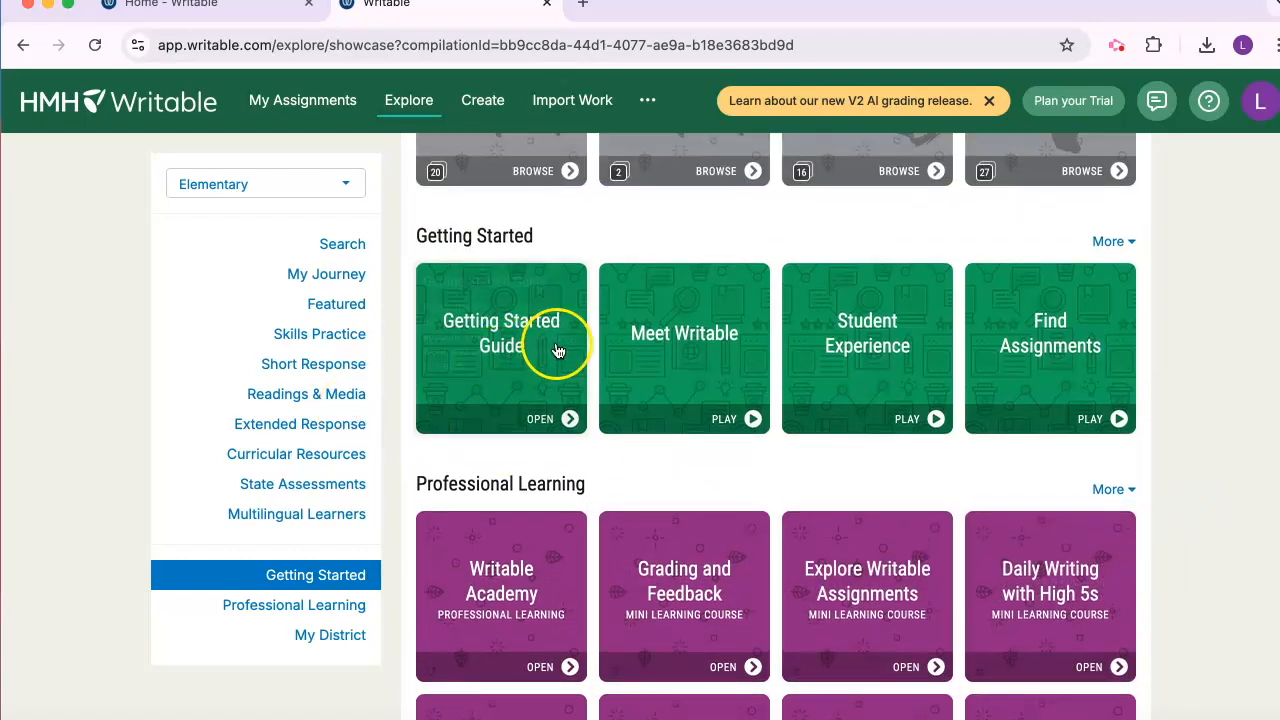
mouse_move(552, 343)
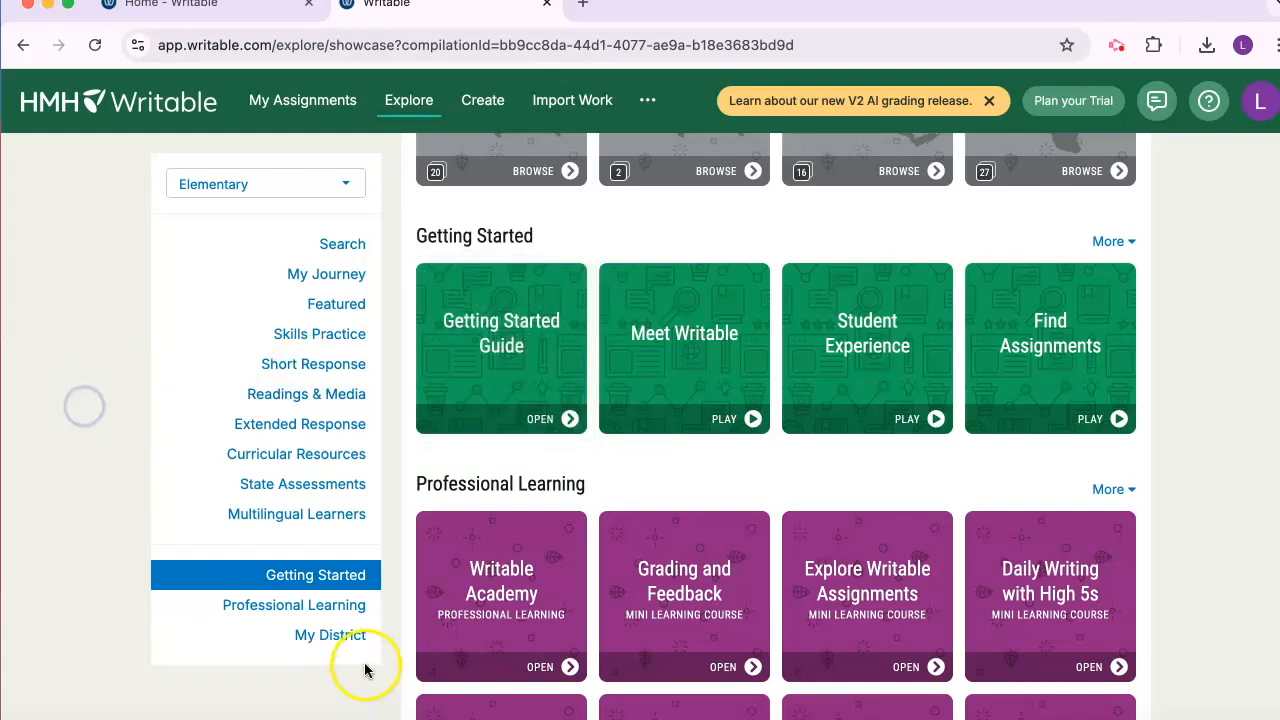
View the My District section of the Explore library and return to the beginning of the page
left_click(345, 638)
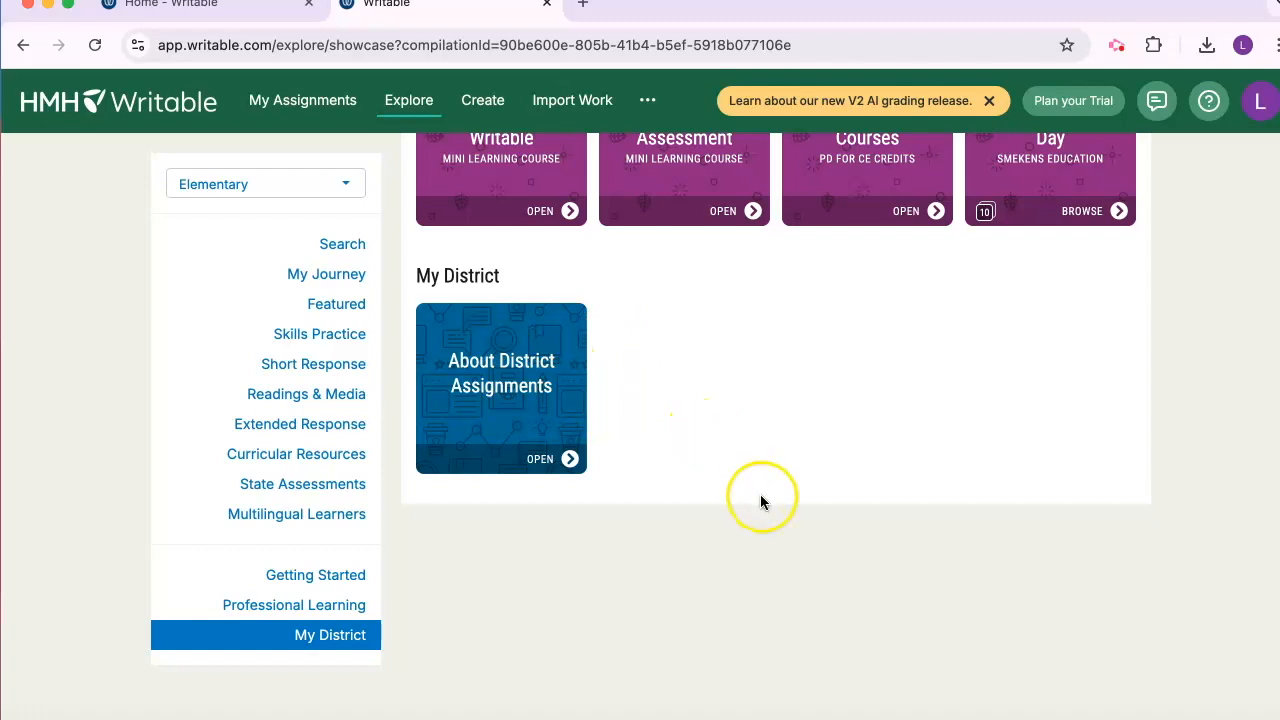
scroll(421, 565, "up", 3)
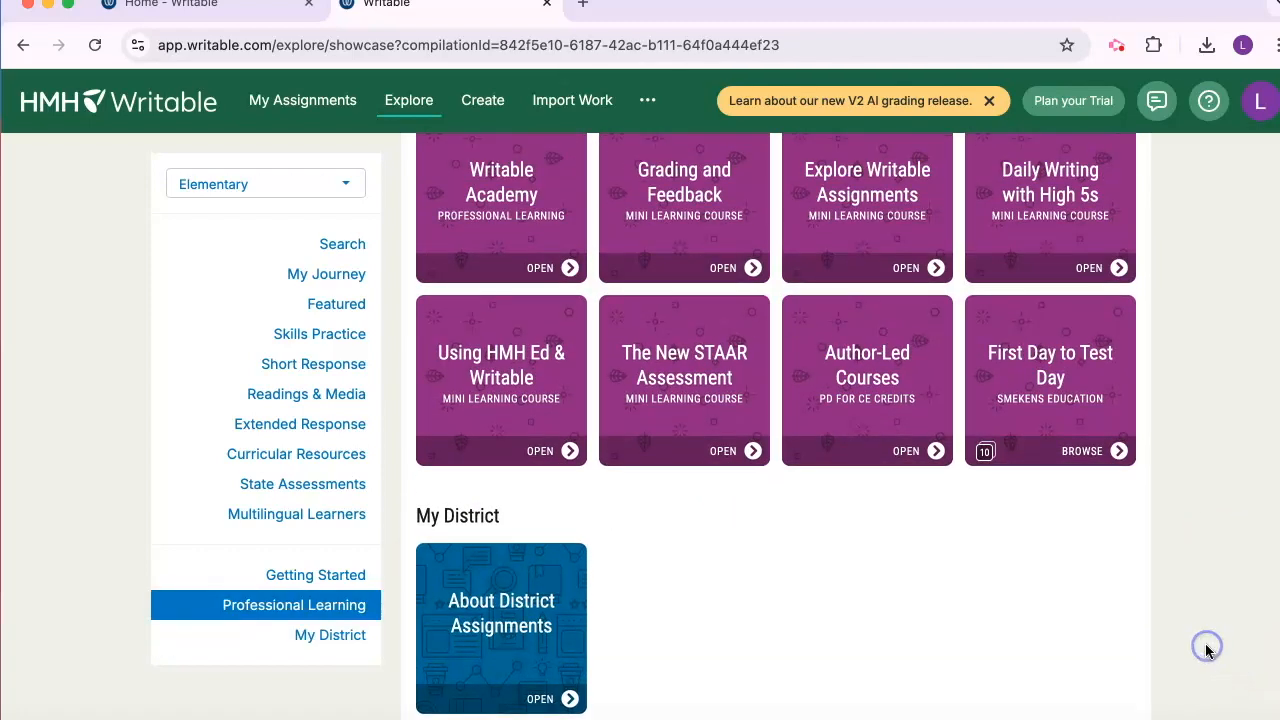
scroll(1205, 651, "up", 2)
scroll(1205, 651, "up", 2)
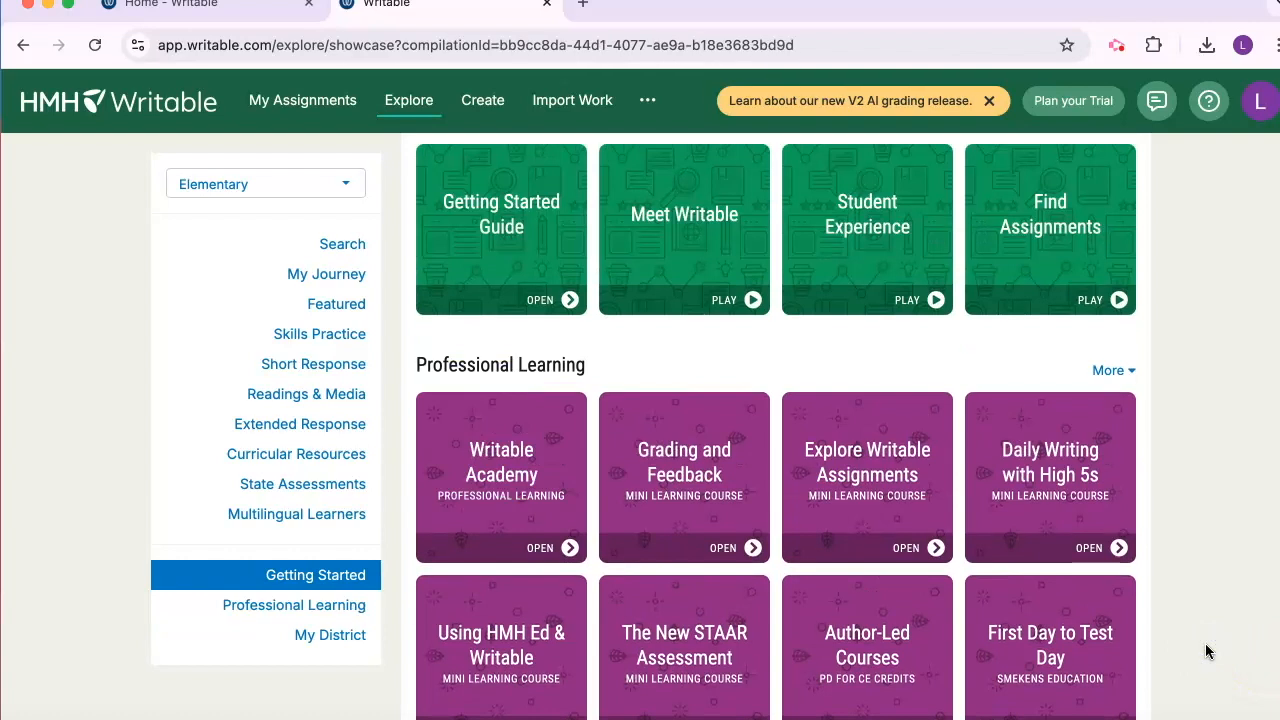
scroll(1205, 651, "up", 15)
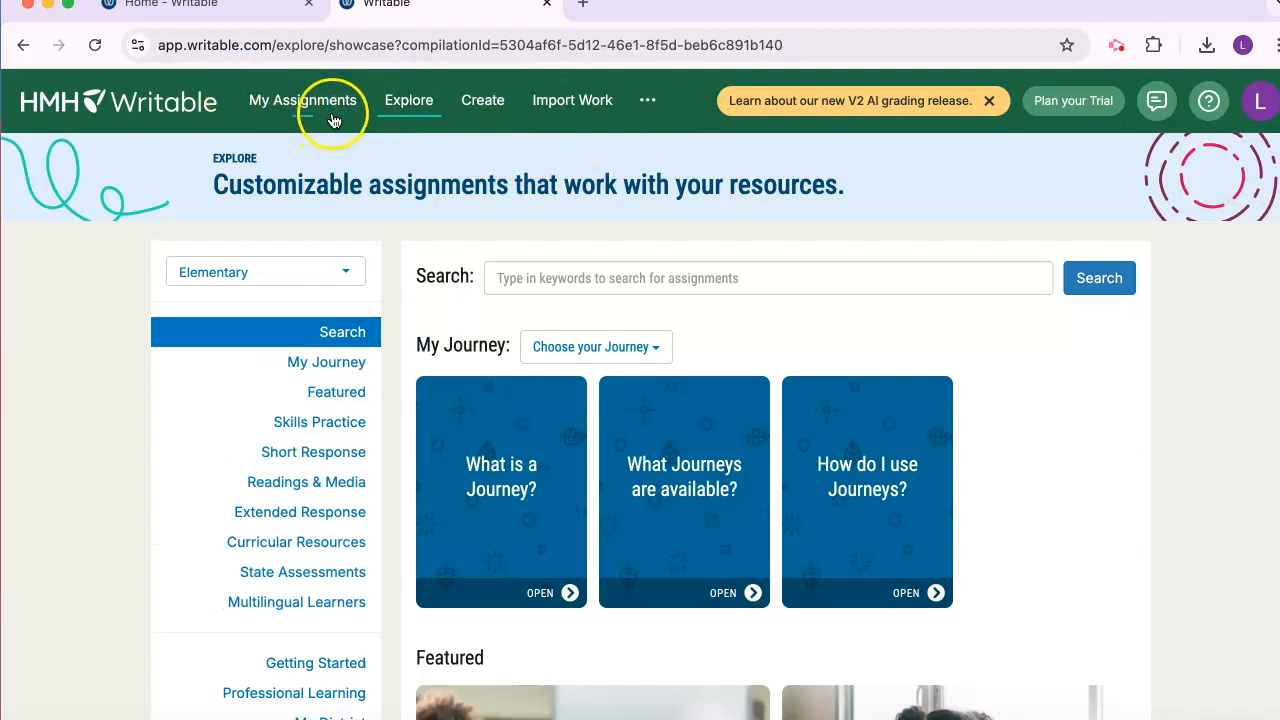
Generate AI suggestions for a High 5 Quick Write on the topic "Argument writing 4th grade"
left_click(489, 109)
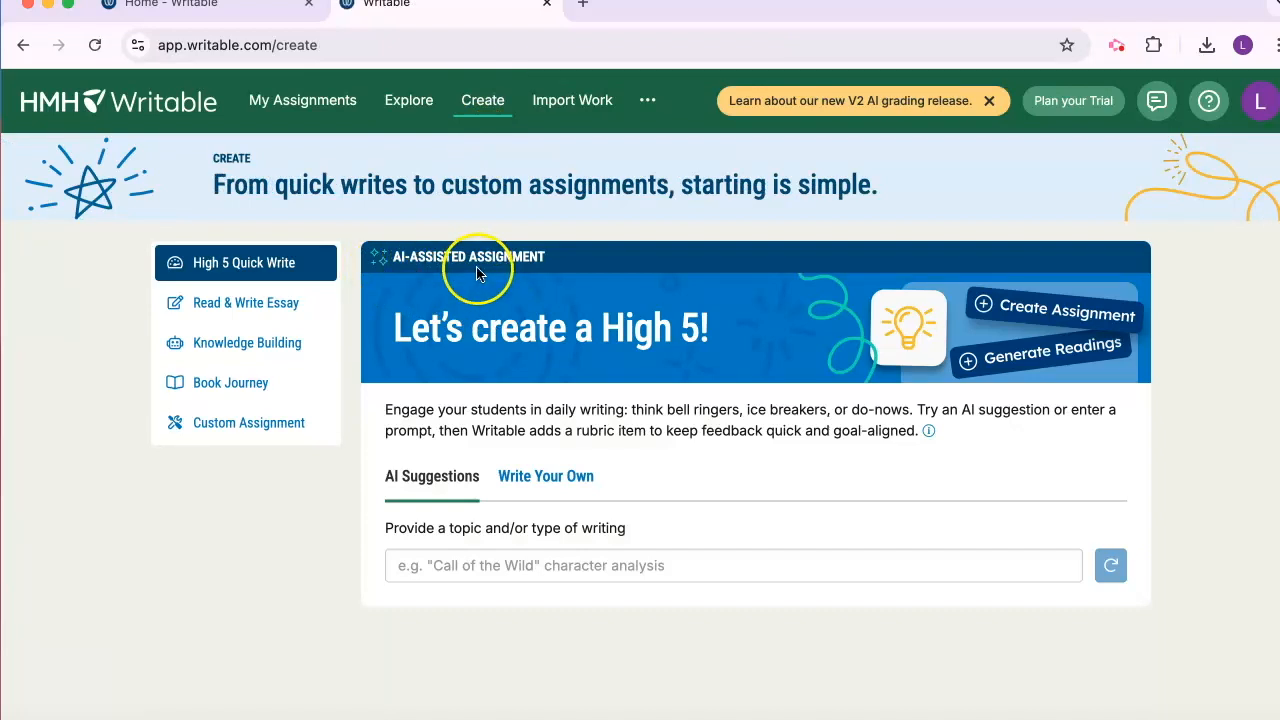
left_click(454, 566)
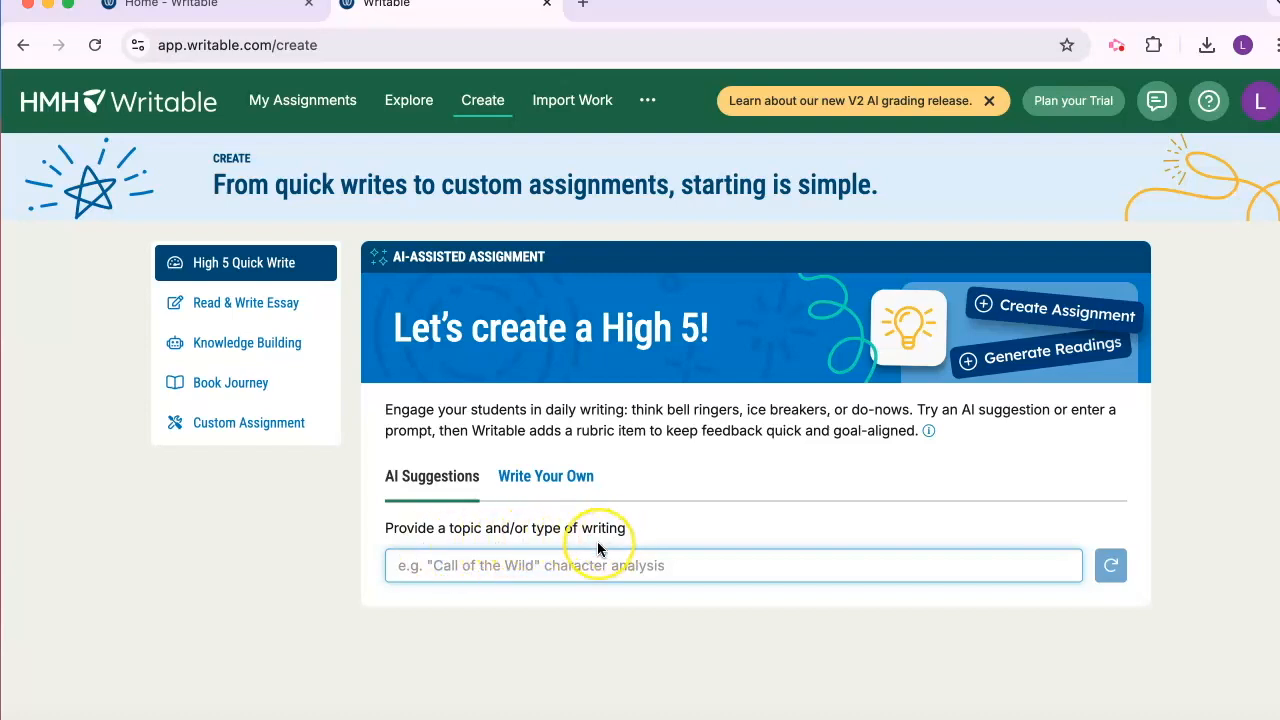
type("Argument")
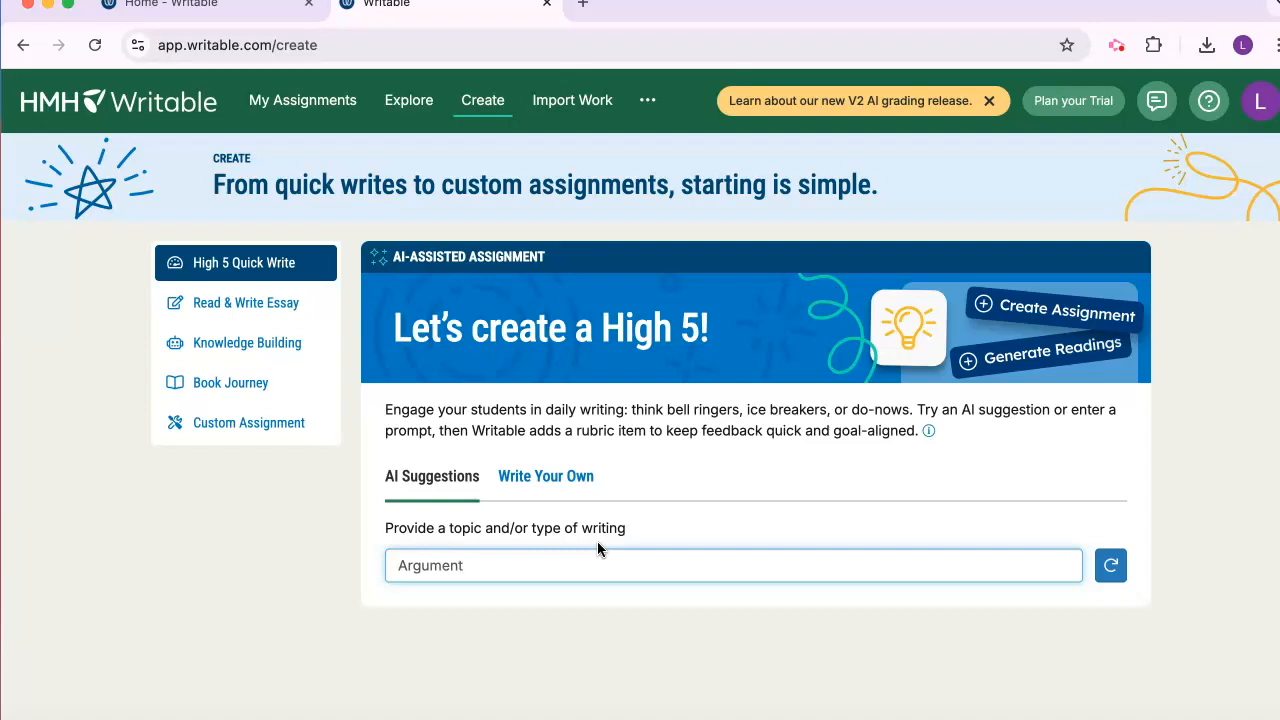
type(" writing 4th grade")
key("Return")
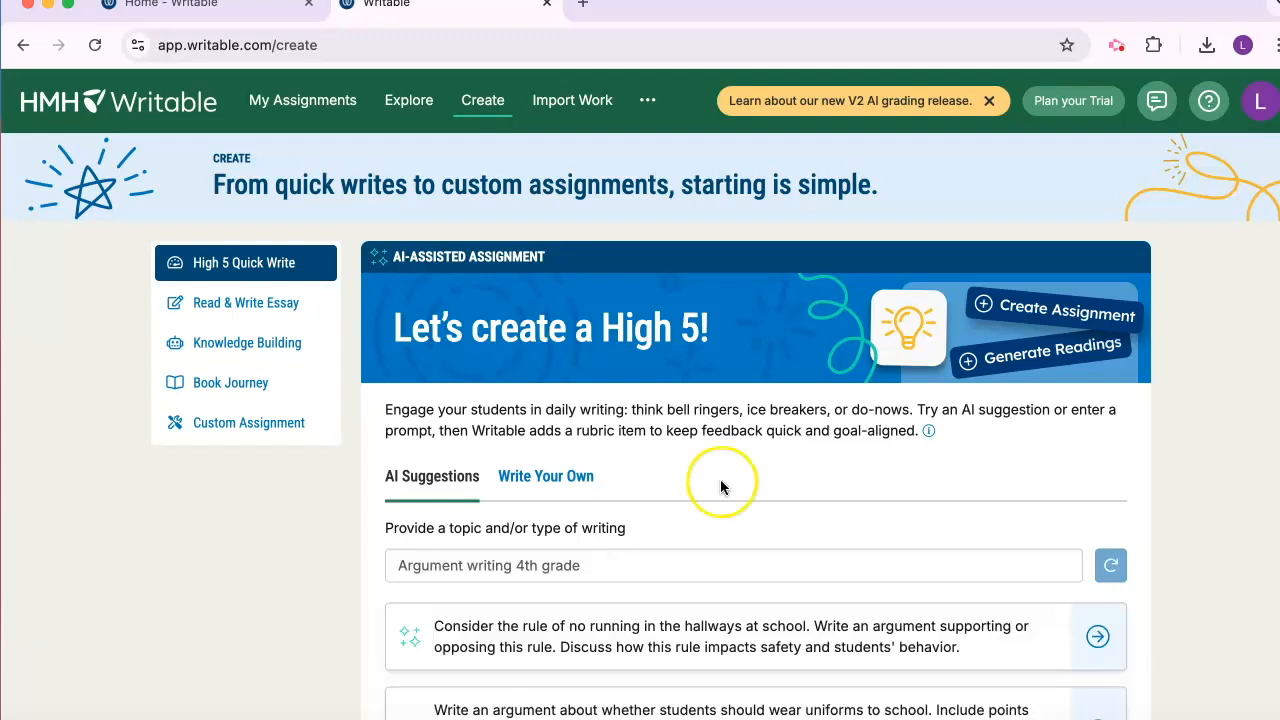
Choose the suggested prompt about whether students should wear uniforms to school and accept it as the assignment question
scroll(240, 590, "down", 3)
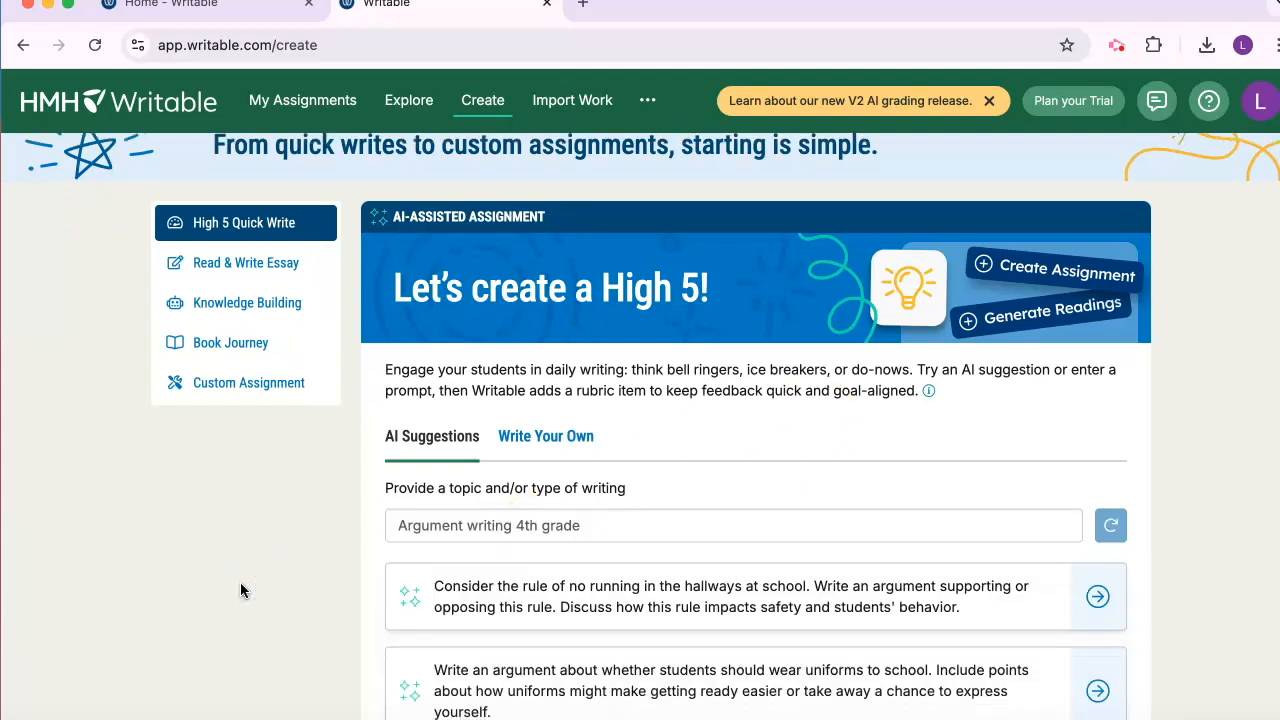
scroll(240, 590, "down", 1)
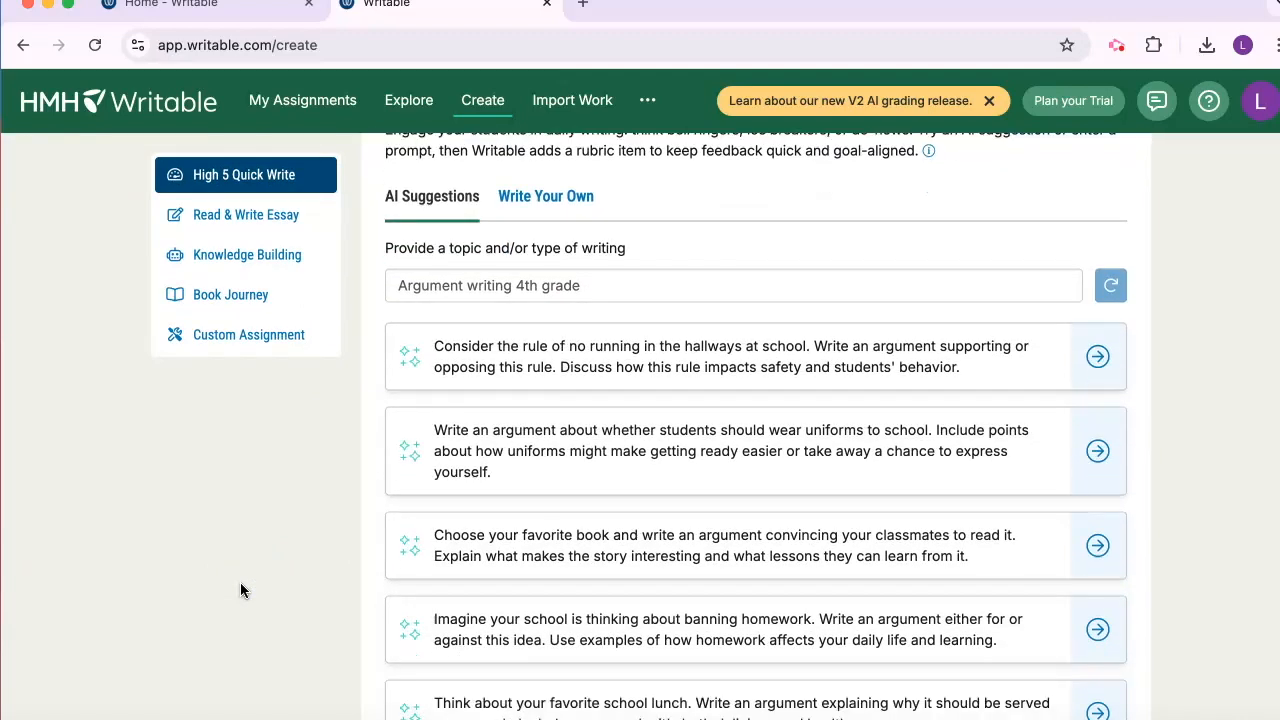
scroll(240, 590, "down", 1)
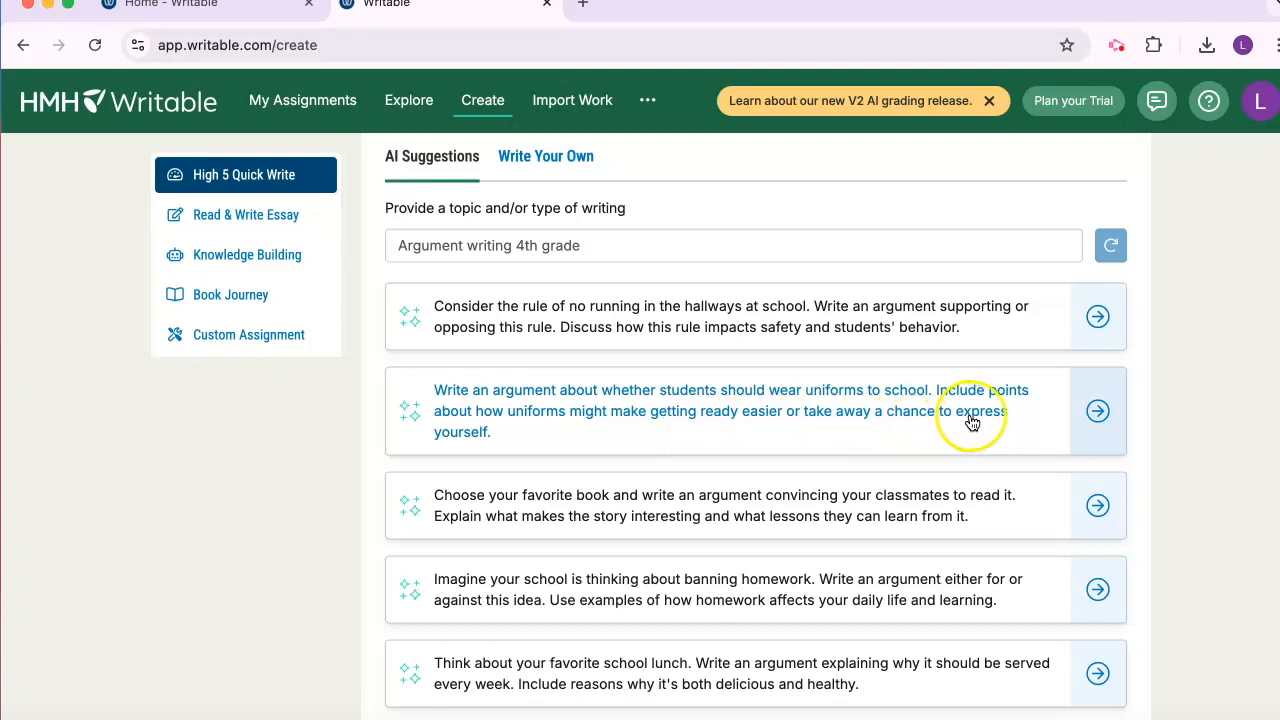
left_click(894, 413)
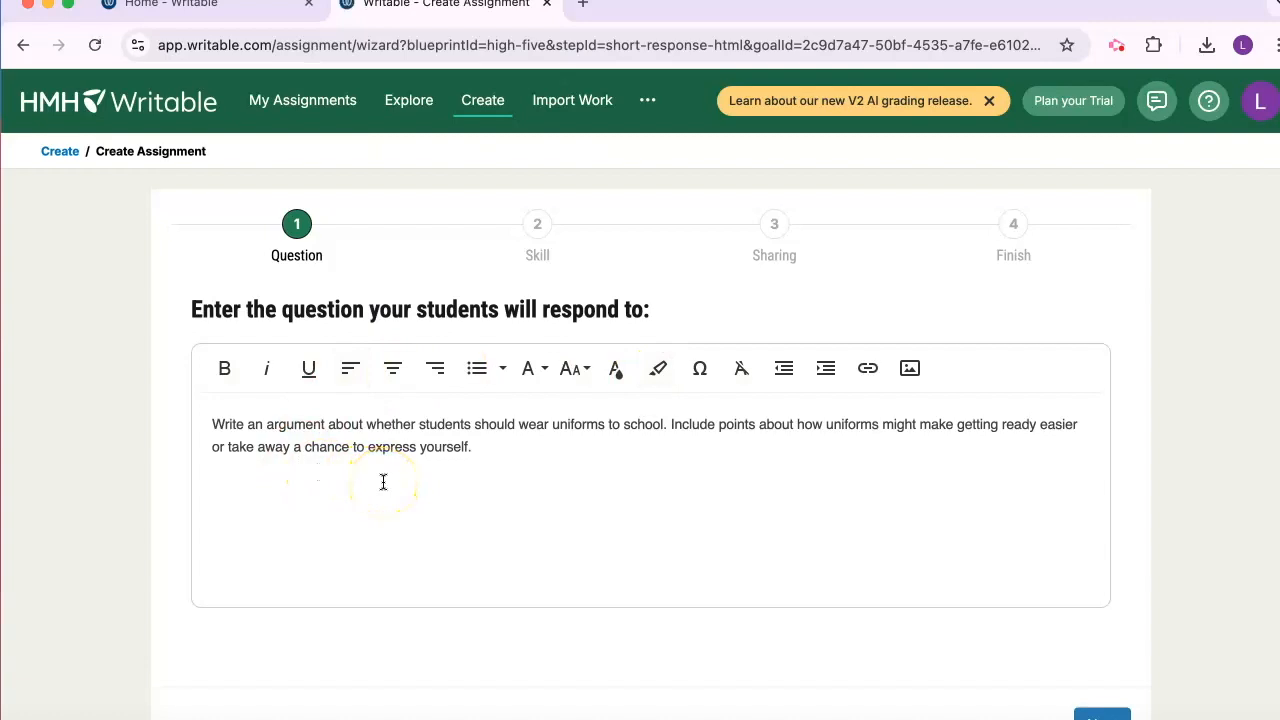
left_click(526, 445)
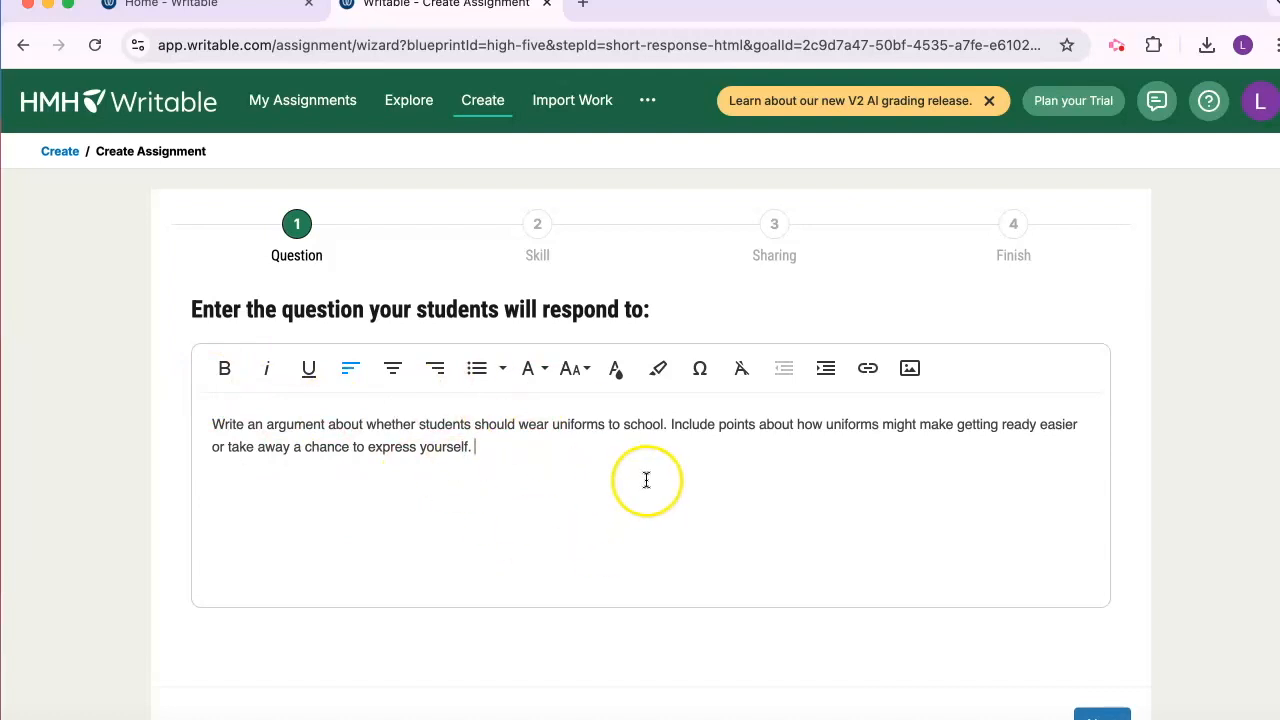
left_click(1166, 645)
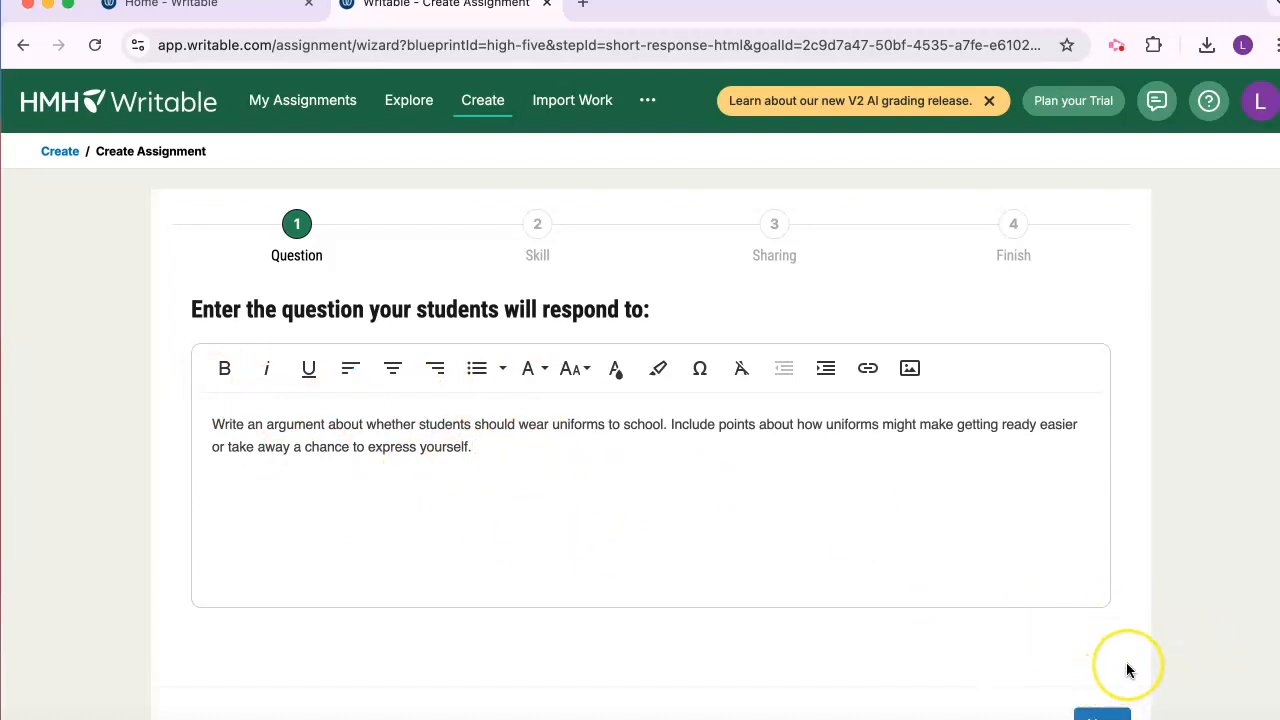
left_click(1104, 714)
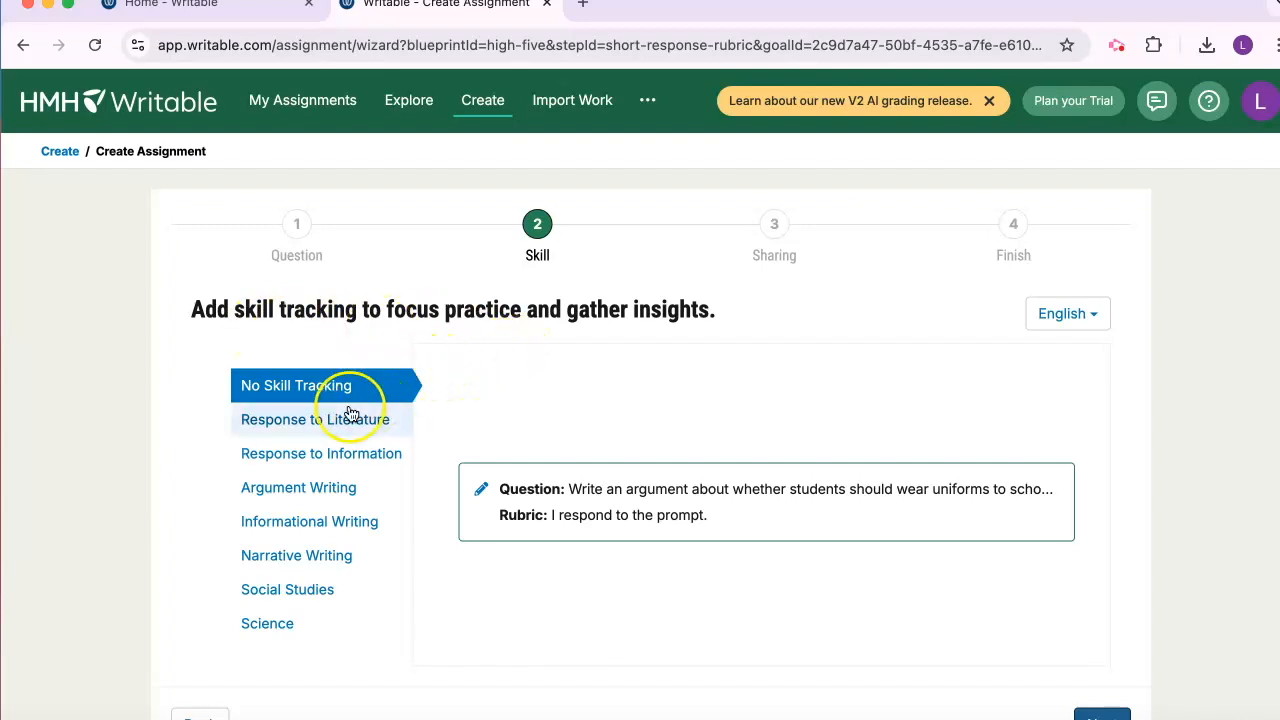
Add skill tracking for the Argument Writing skill "Organize Ideas & Use Transitions" and continue to the Sharing stage
left_click(332, 500)
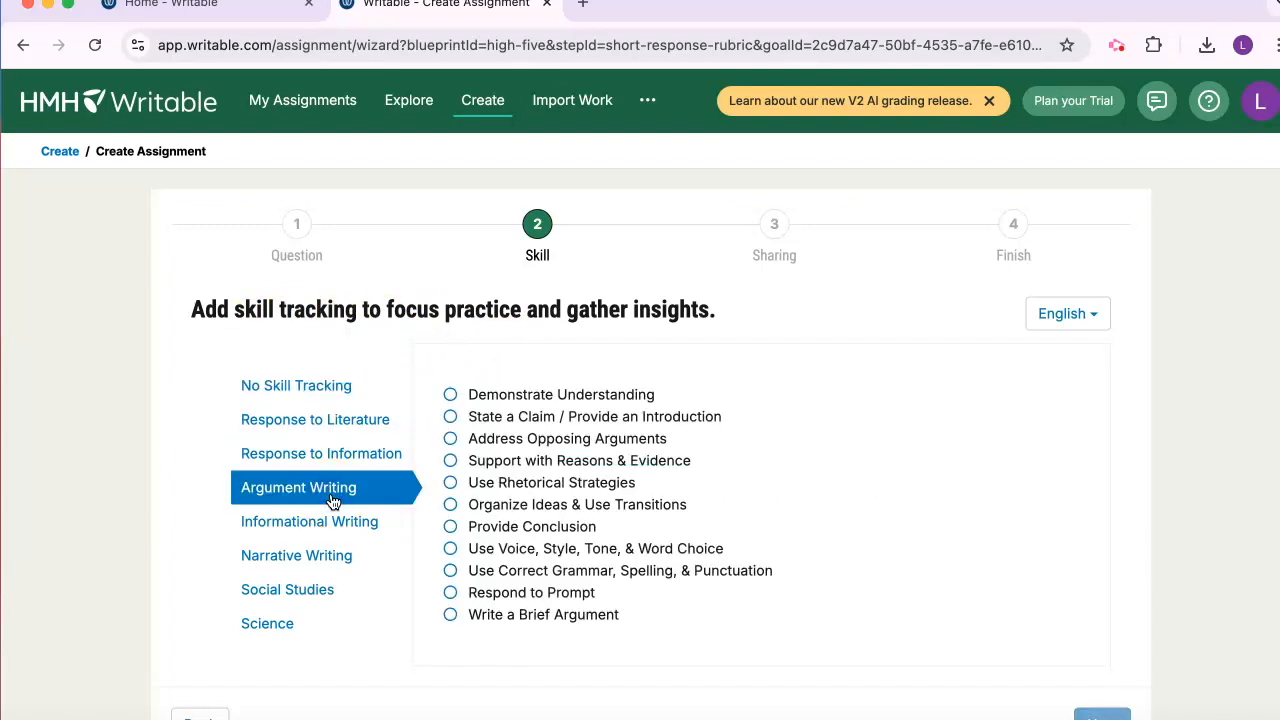
left_click(566, 506)
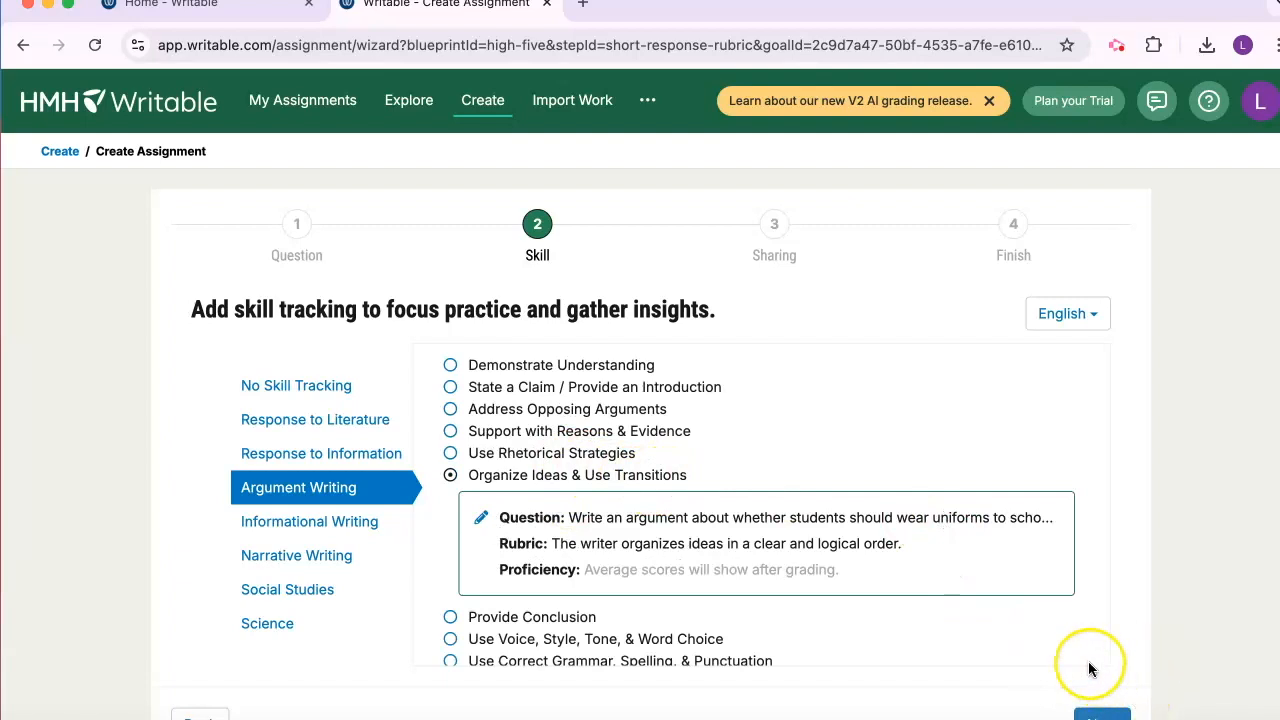
left_click(1101, 716)
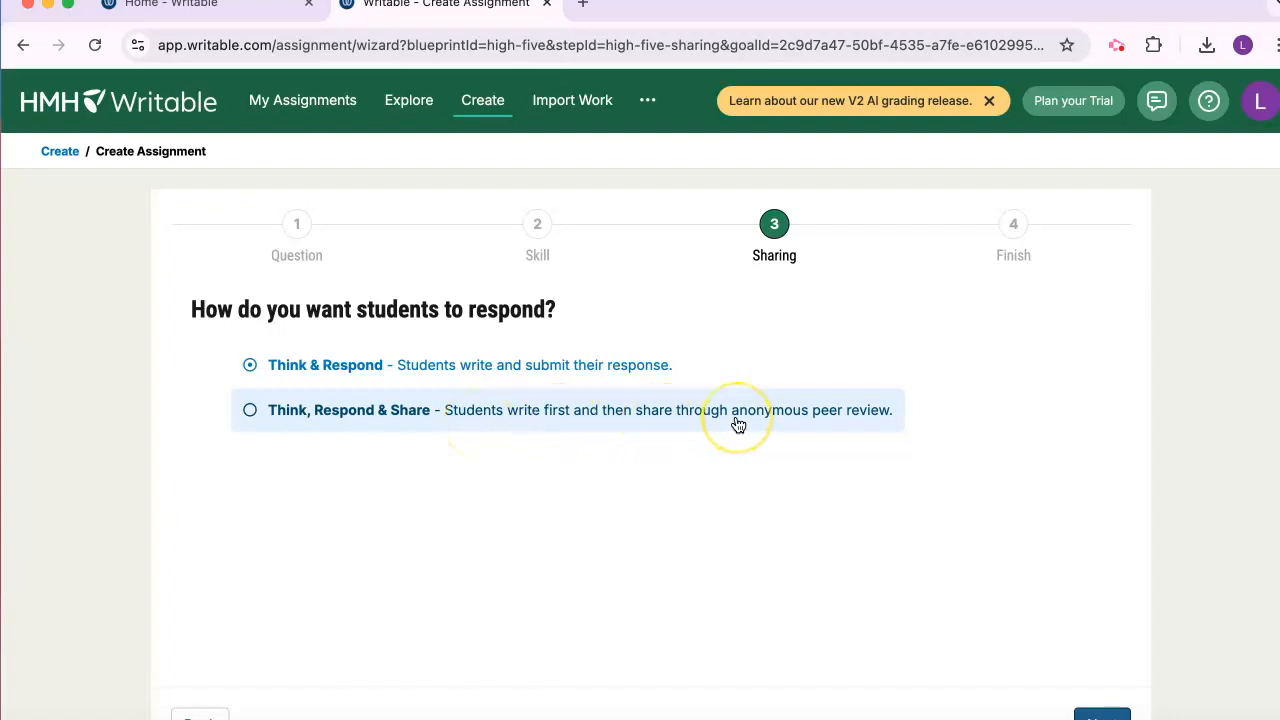
Choose Think, Respond & Share as the response mode and enter the peer feedback tip "You could change this for that...."
left_click(323, 424)
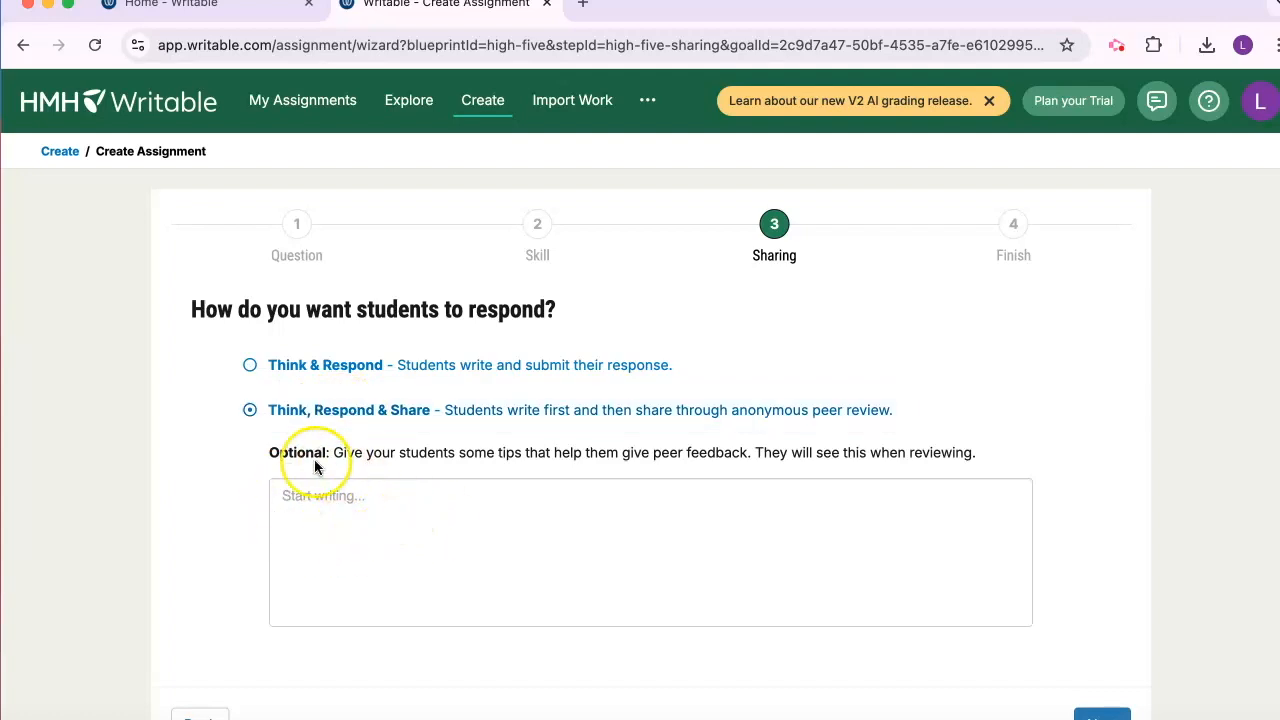
left_click(397, 516)
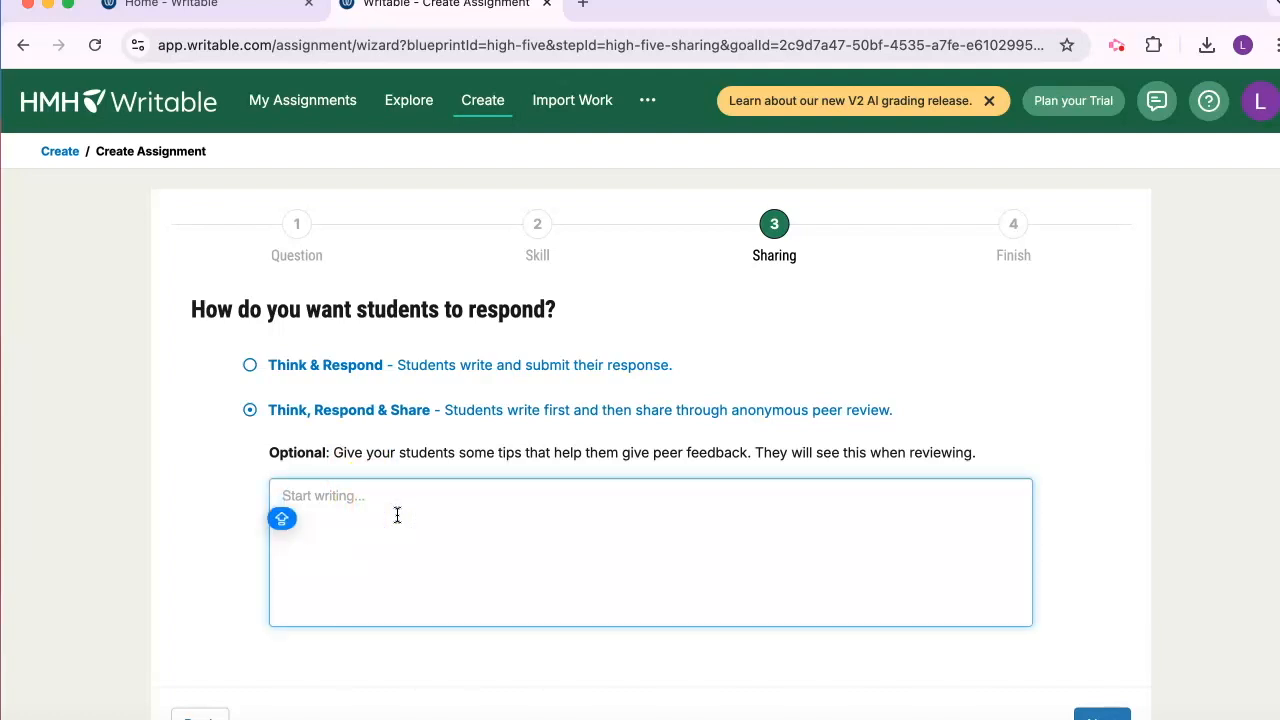
type("You coul")
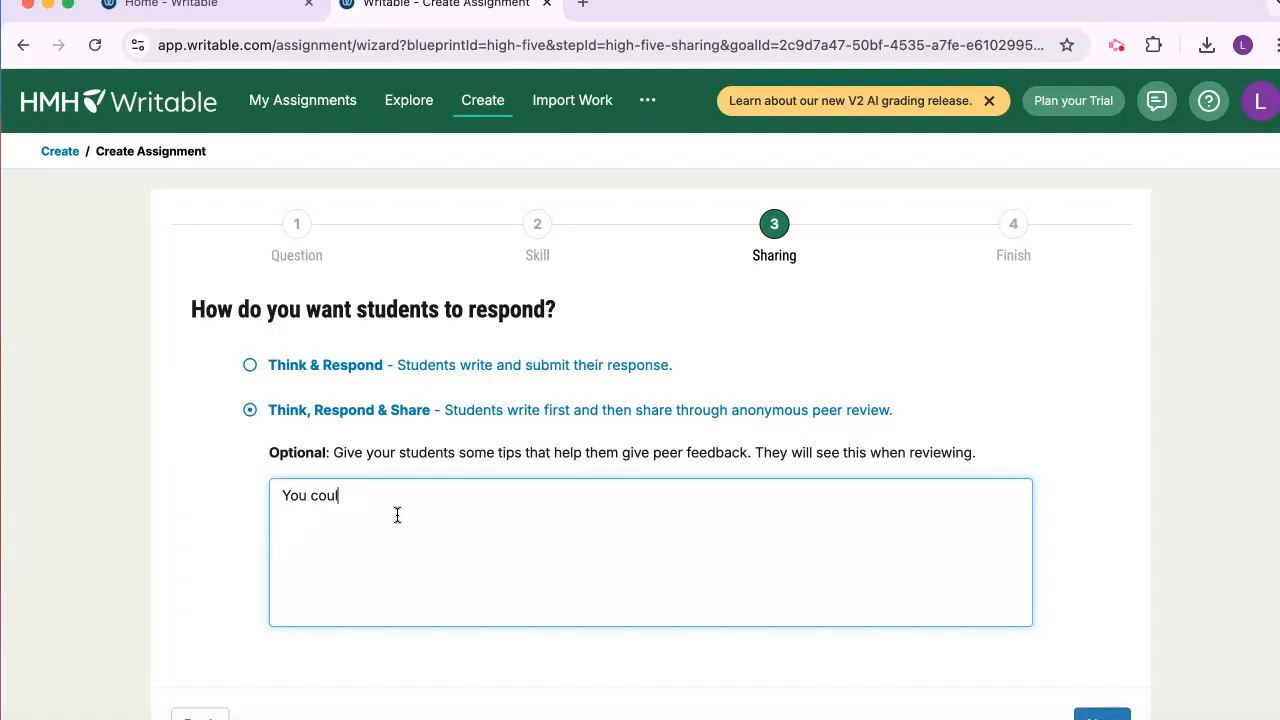
type("d change this for that....")
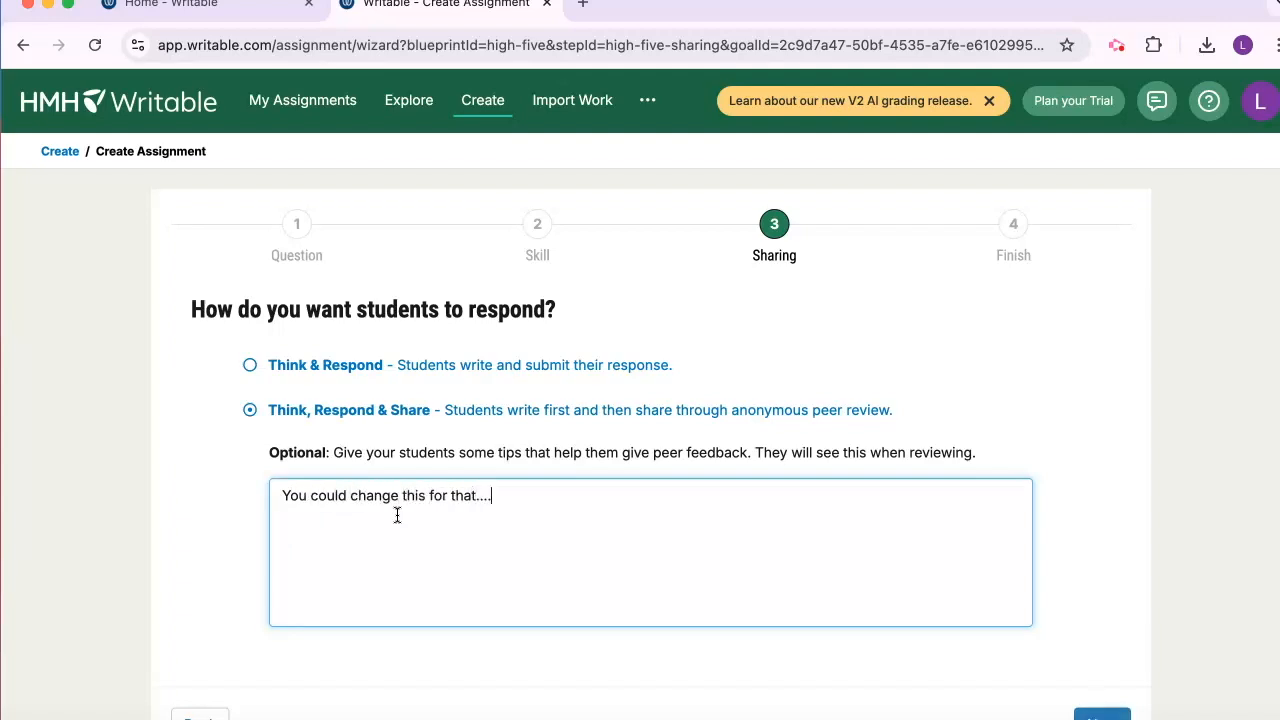
Add "Dont repeat yourself..." to the peer feedback tips and continue to the Finish stage
key("Caps_Lock")
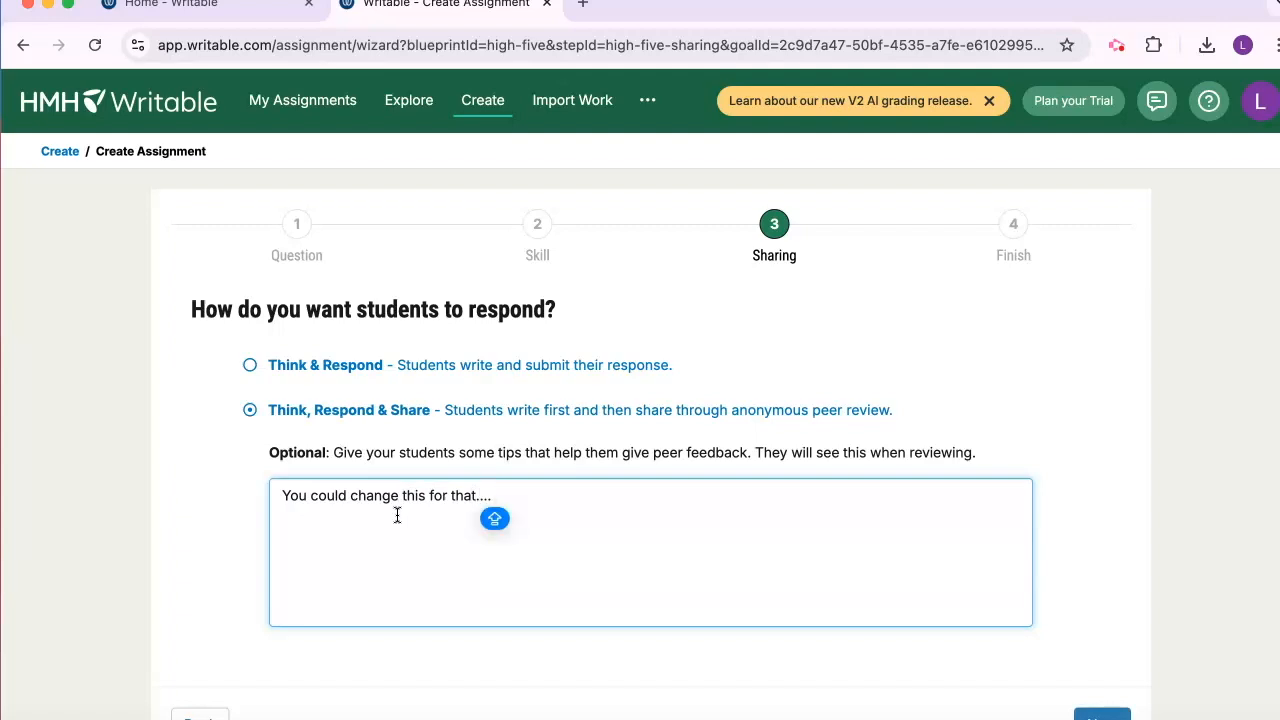
type("Dont repeat yourself...")
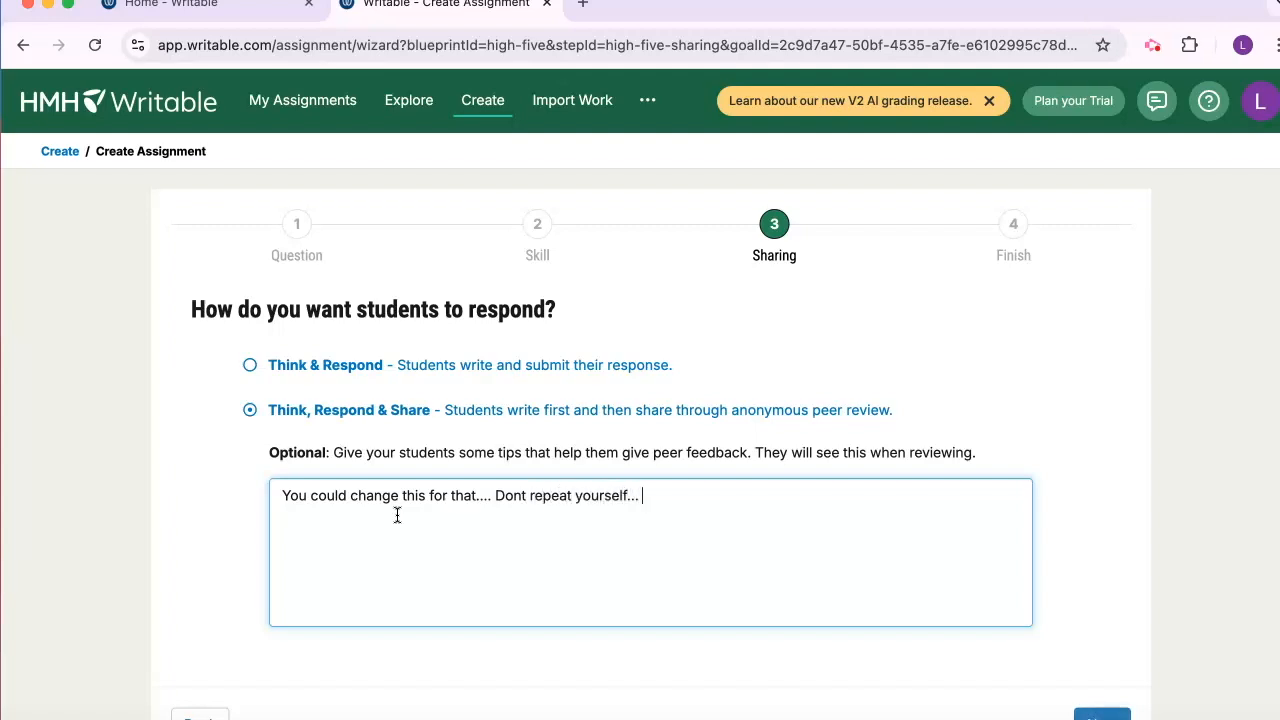
left_click(1047, 463)
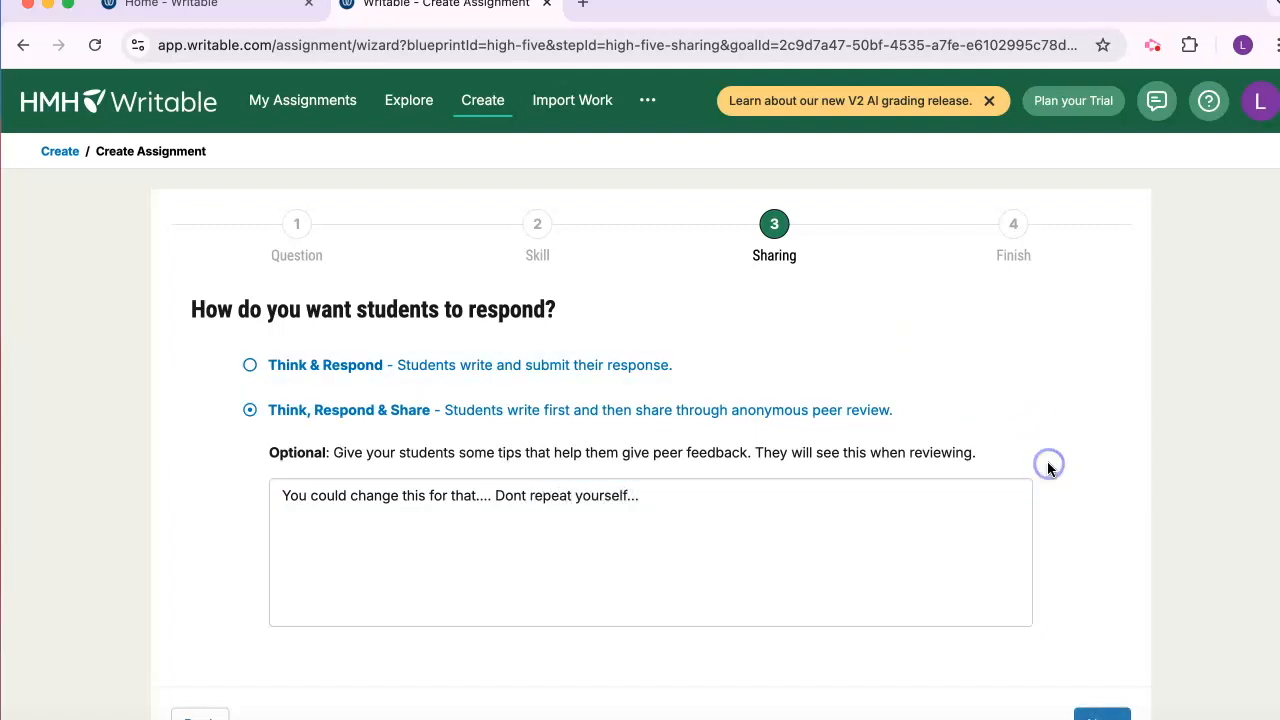
left_click(1116, 714)
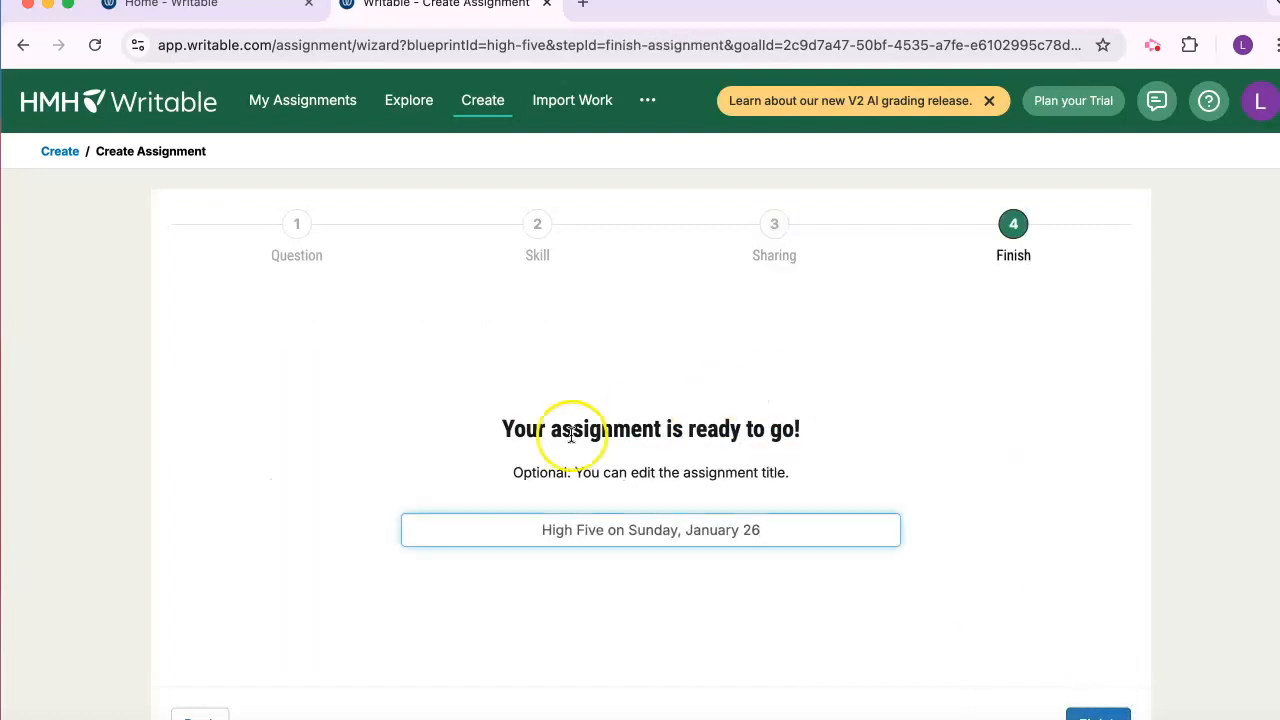
Replace the default assignment title with "Argument writing" and finish creating the assignment
left_click(781, 535)
left_click(464, 535)
key("BackSpace")
key("BackSpace")
key("BackSpace")
key("BackSpace")
key("BackSpace")
key("BackSpace")
key("BackSpace")
key("BackSpace")
key("BackSpace")
key("BackSpace")
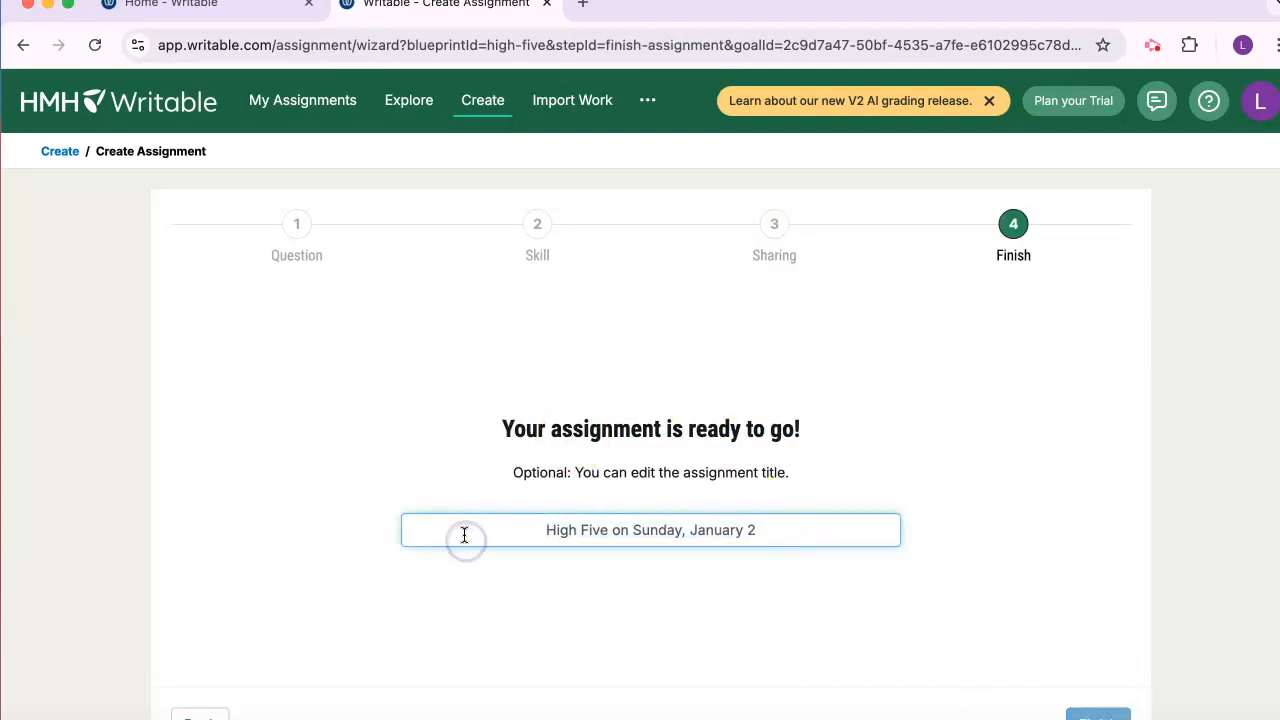
key("BackSpace")
key("BackSpace")
key("BackSpace")
key("BackSpace")
key("BackSpace")
key("BackSpace")
key("BackSpace")
key("BackSpace")
key("BackSpace")
key("BackSpace")
key("BackSpace")
key("BackSpace")
key("BackSpace")
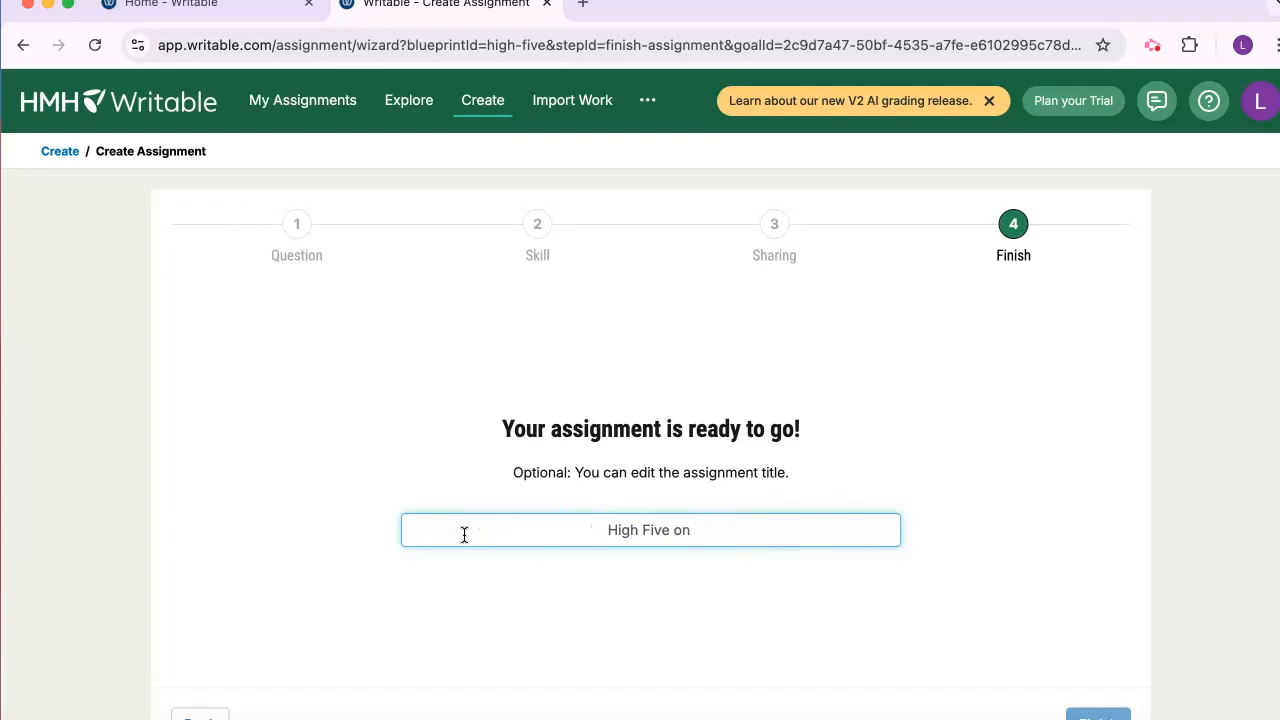
key("BackSpace")
key("BackSpace")
key("BackSpace")
key("BackSpace")
key("BackSpace")
key("BackSpace")
key("BackSpace")
type("Argument writing")
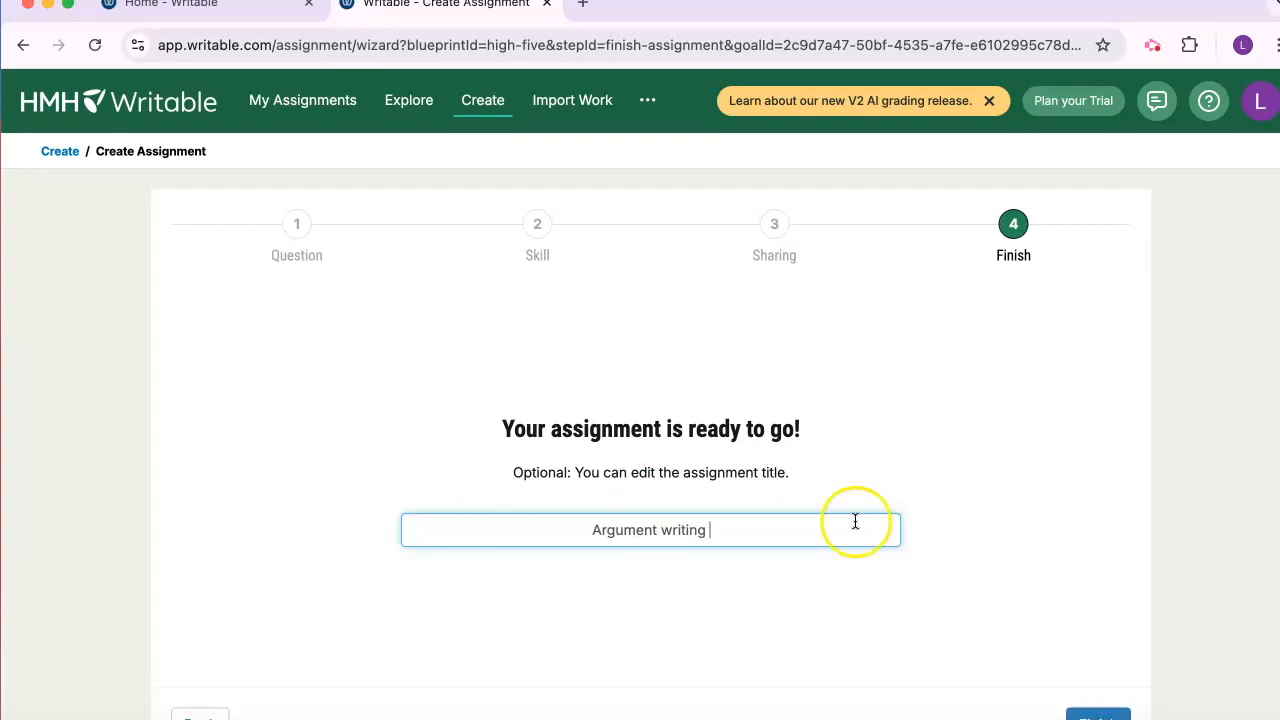
left_click(1104, 714)
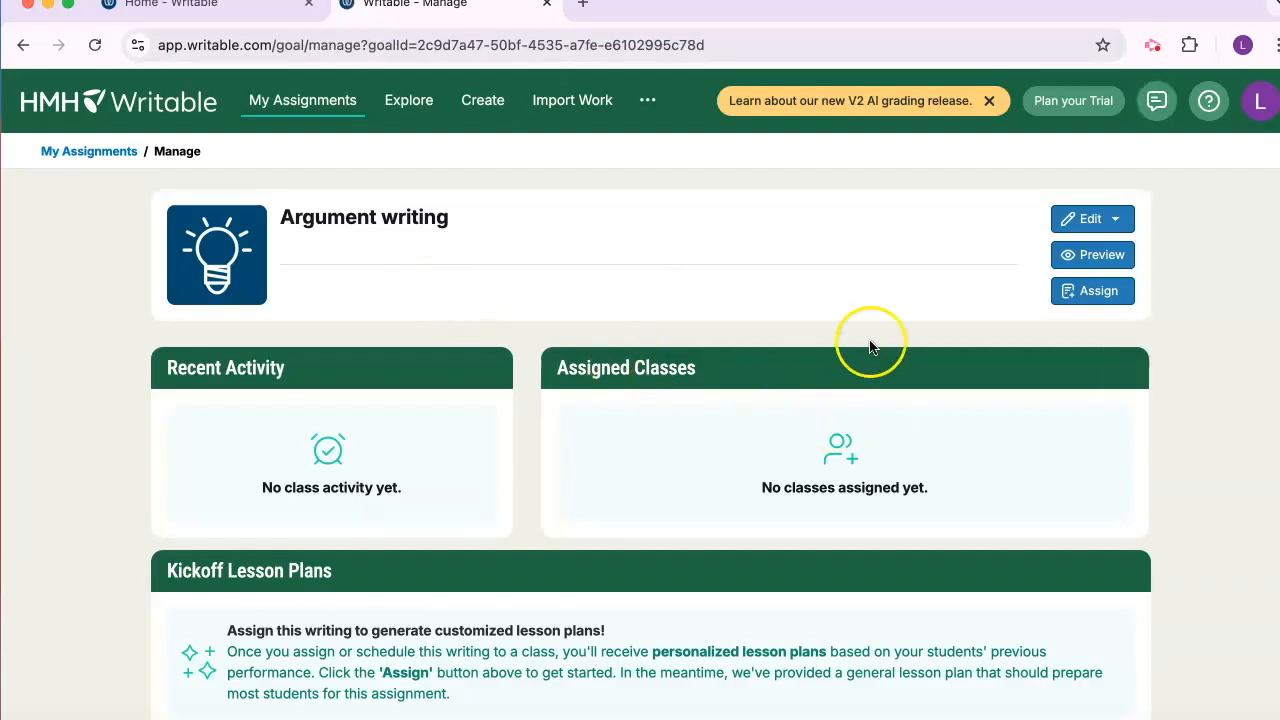
Review the new assignment's management page, including Recent Activity, Assigned Classes and the Kickoff Lesson Plans on school uniforms
scroll(1211, 382, "down", 1)
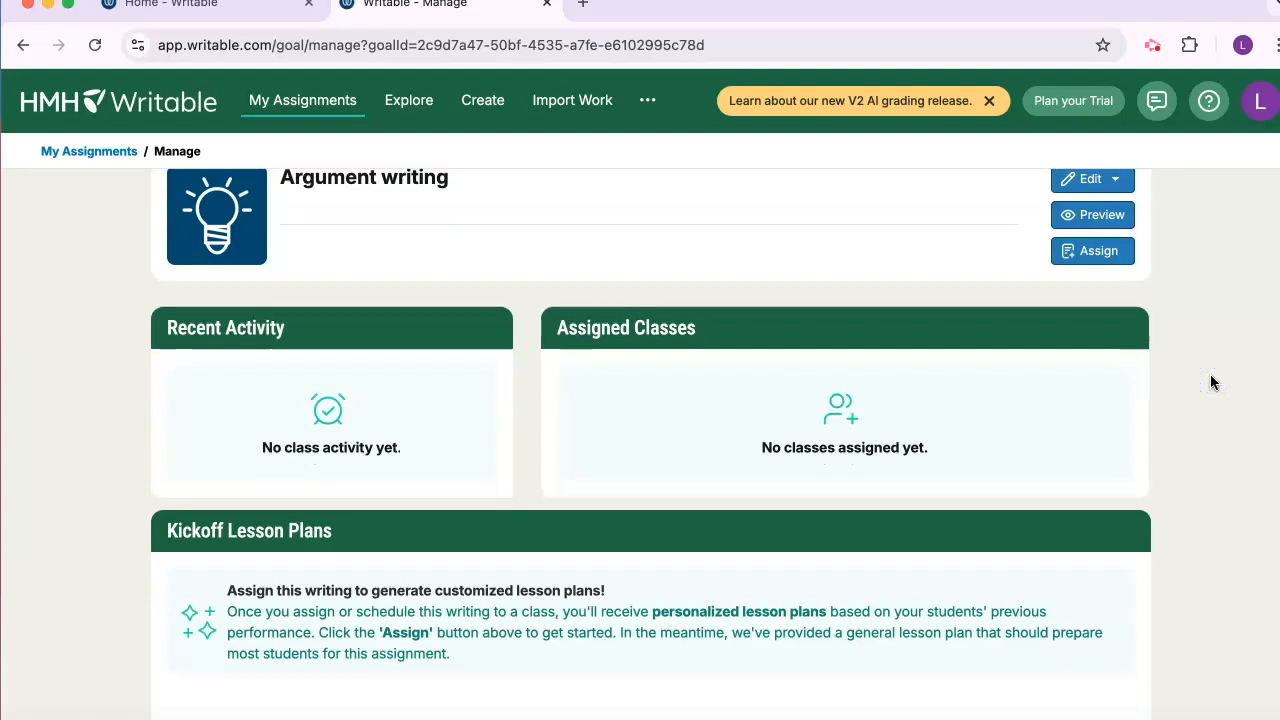
scroll(1210, 382, "down", 2)
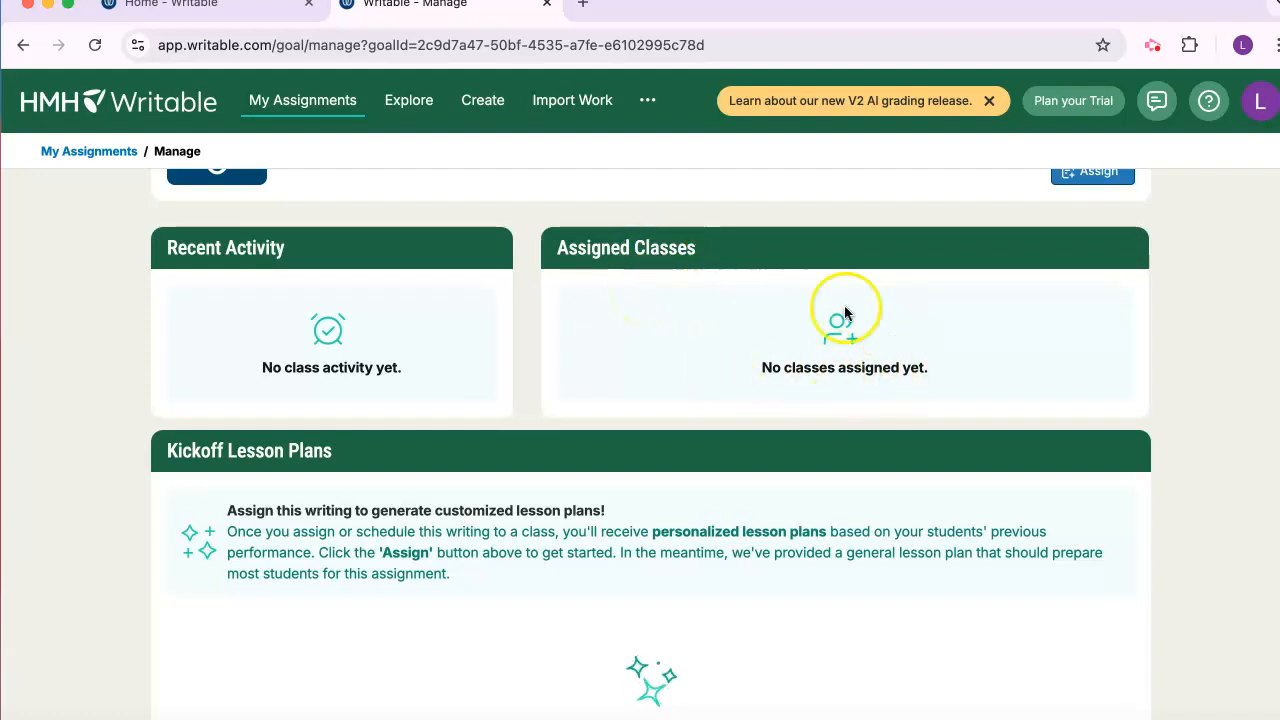
left_click(57, 383)
scroll(57, 386, "down", 4)
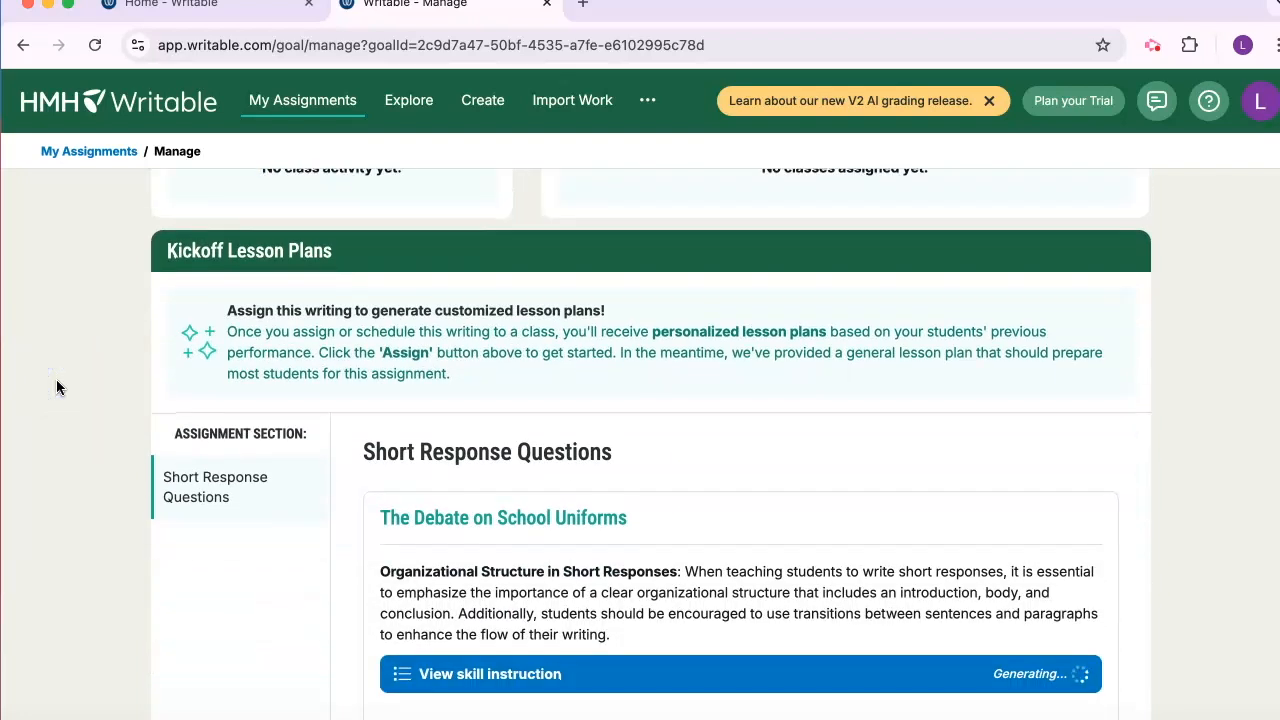
scroll(56, 386, "down", 1)
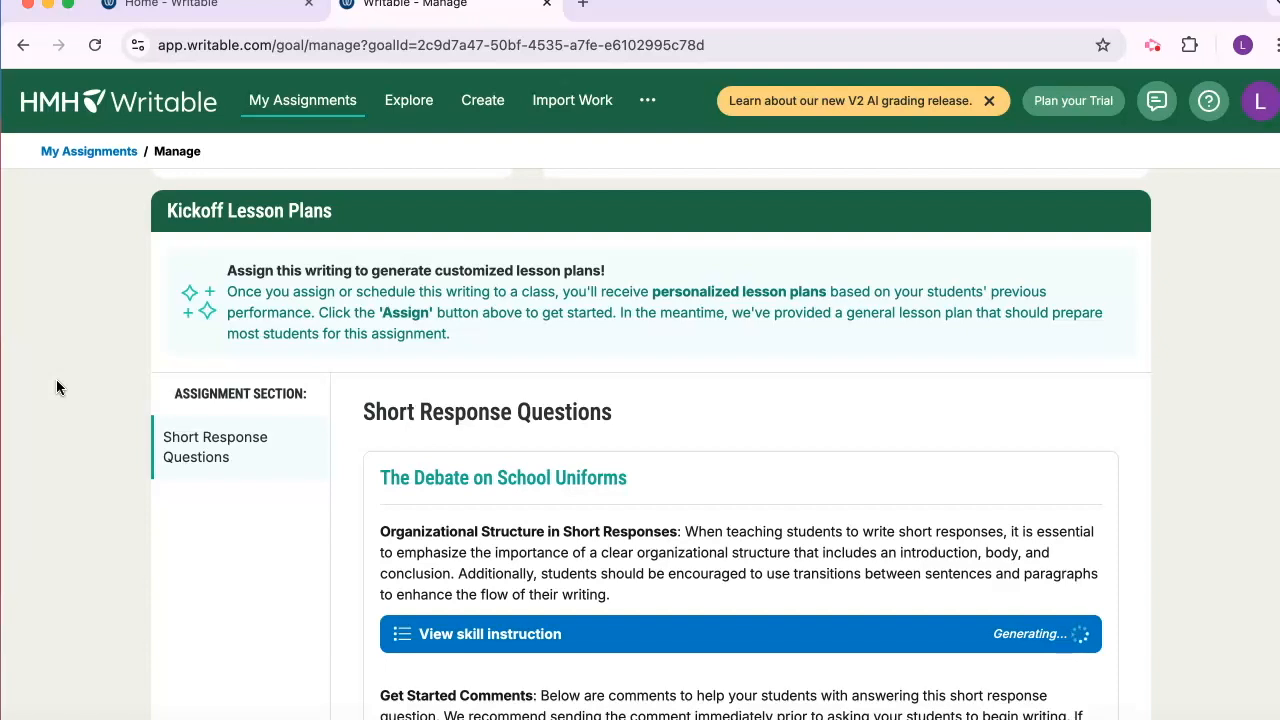
scroll(56, 380, "down", 2)
scroll(56, 387, "up", 5)
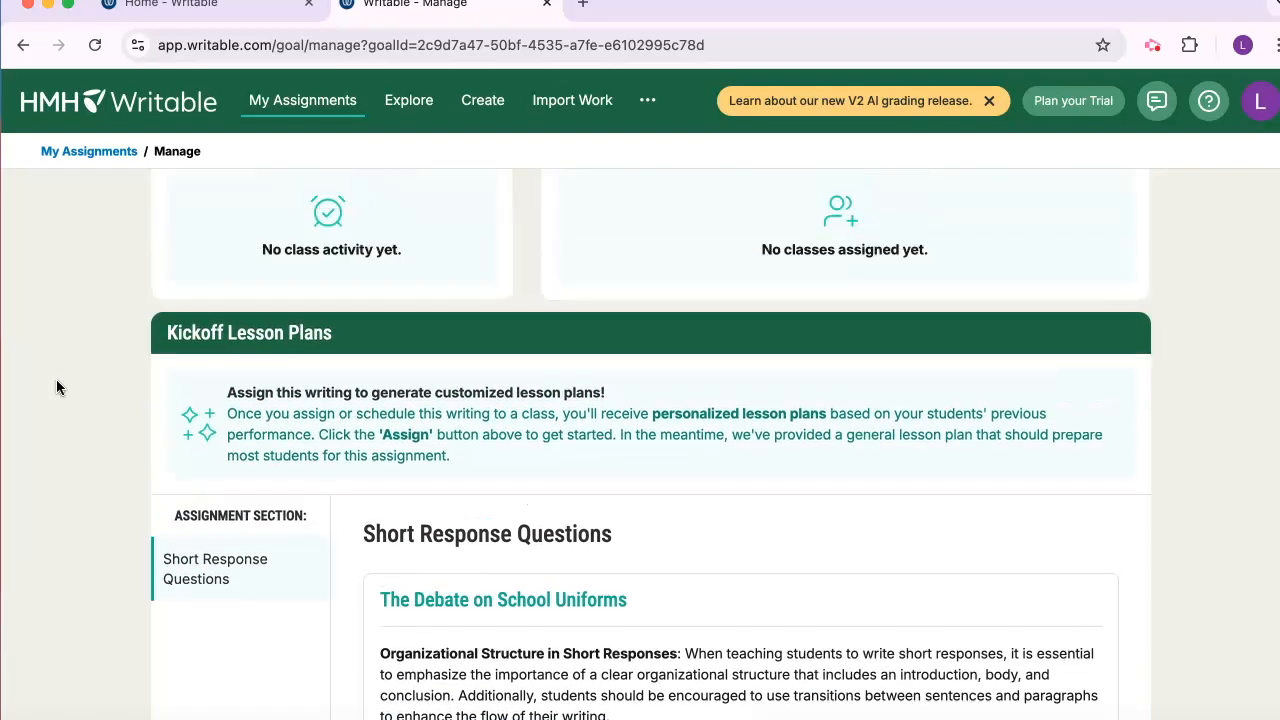
scroll(56, 387, "up", 4)
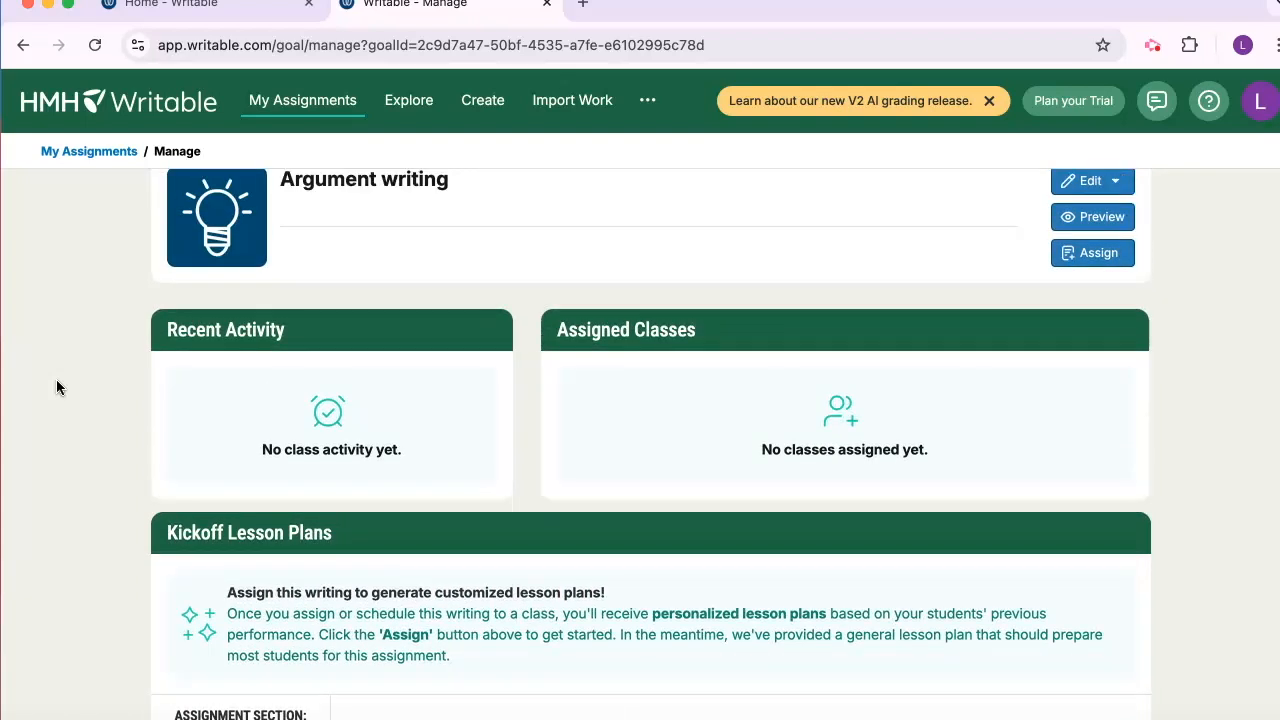
scroll(56, 387, "up", 1)
scroll(56, 387, "down", 2)
scroll(56, 387, "down", 1)
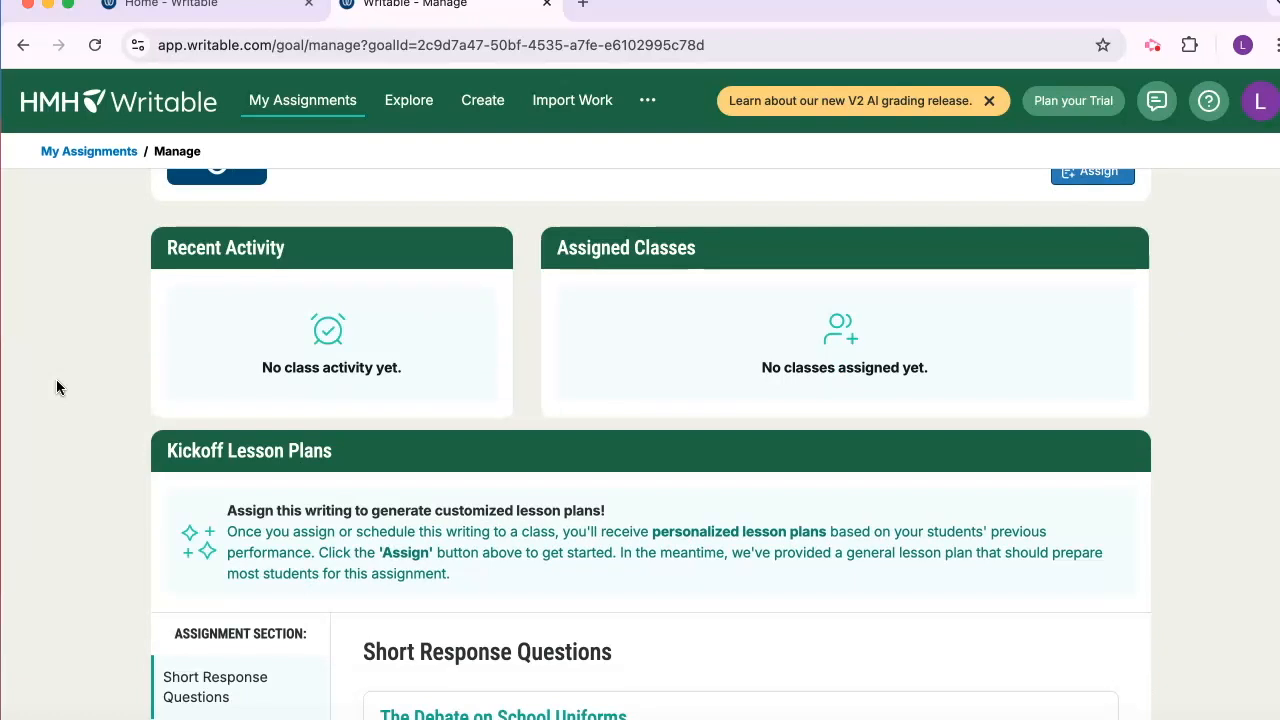
scroll(56, 387, "up", 1)
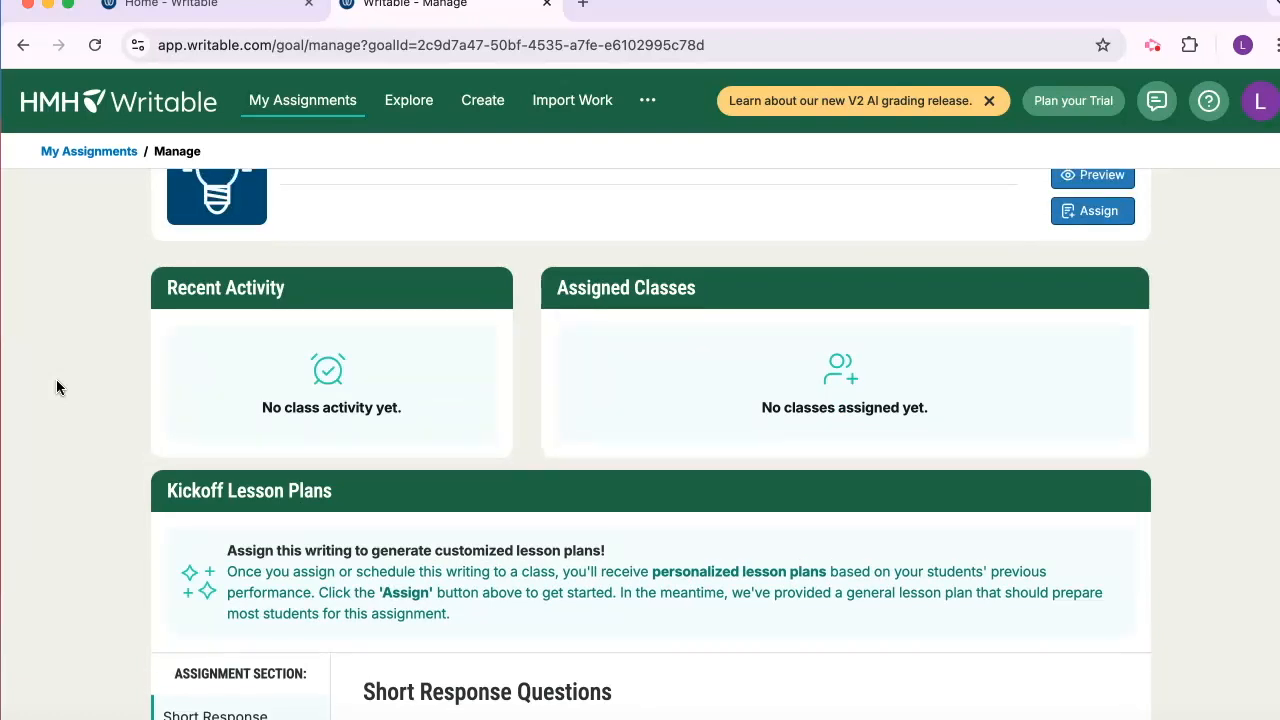